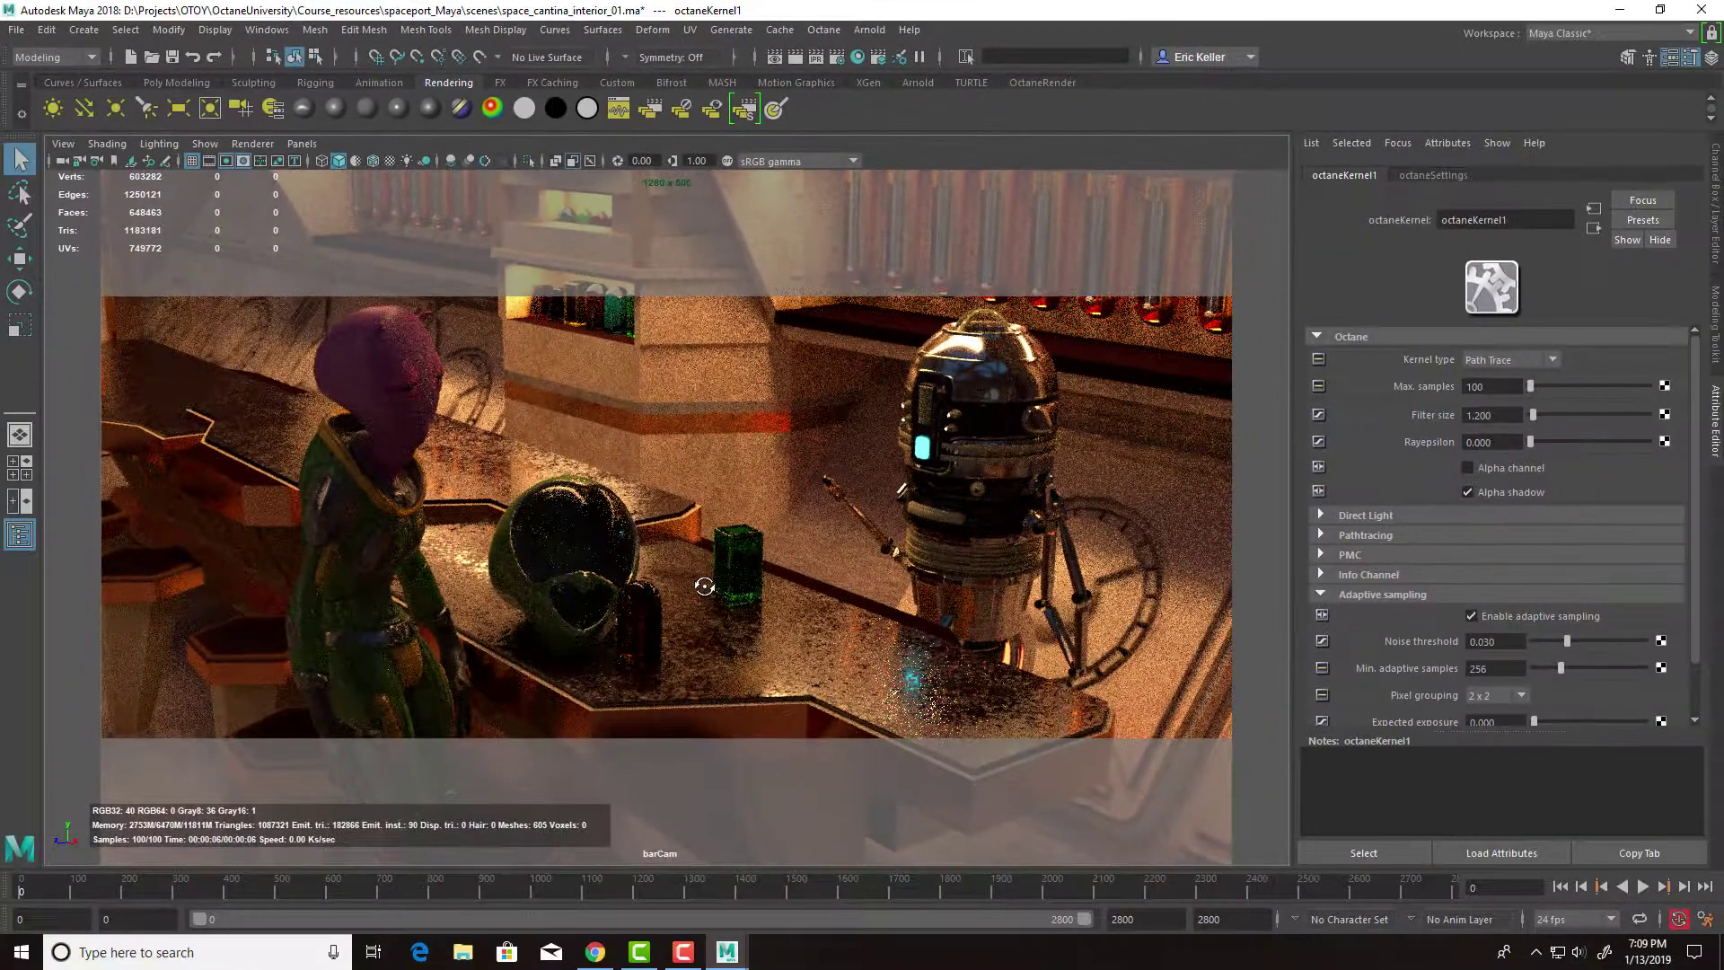
- Orbit the barCam view to reframe the cantina render and select the Max. samples value
{"action": "left_click_drag", "start_coordinate": [704, 586], "coordinate": [665, 582], "text": "alt"}
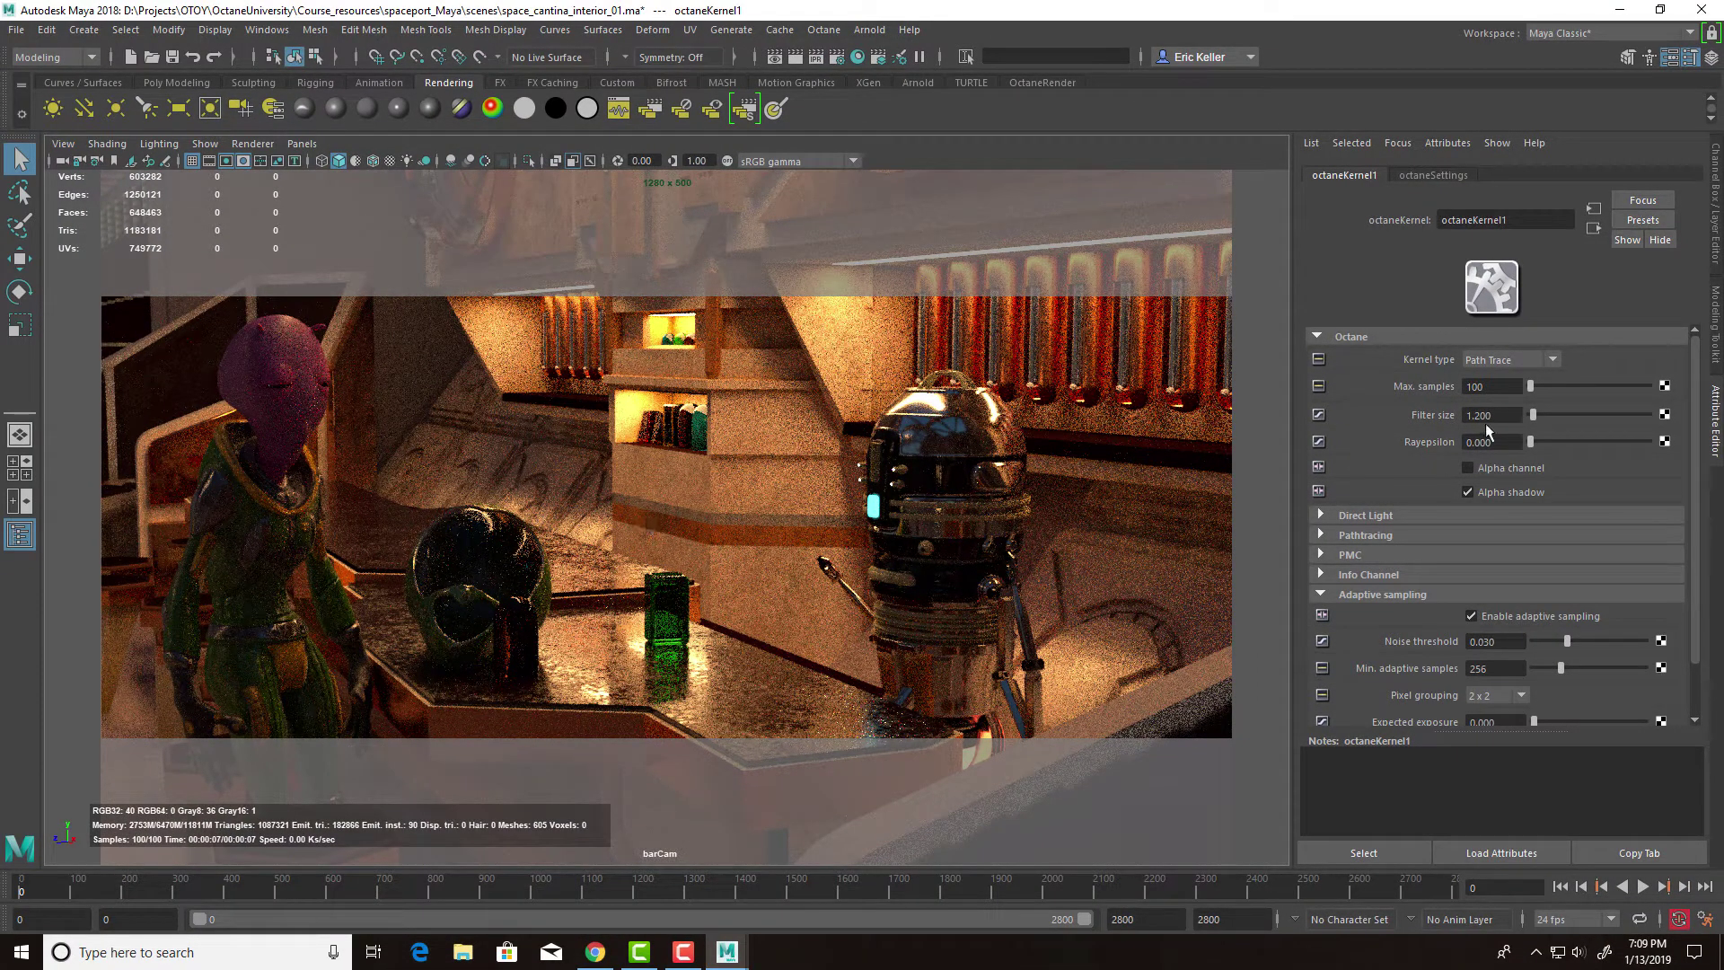
{"action": "left_click_drag", "start_coordinate": [1492, 387], "coordinate": [1382, 382]}
- Use the Imager dropdown's Create new option to make and connect octaneImager1
{"action": "left_click_drag", "start_coordinate": [0, 158], "coordinate": [640, 160]}
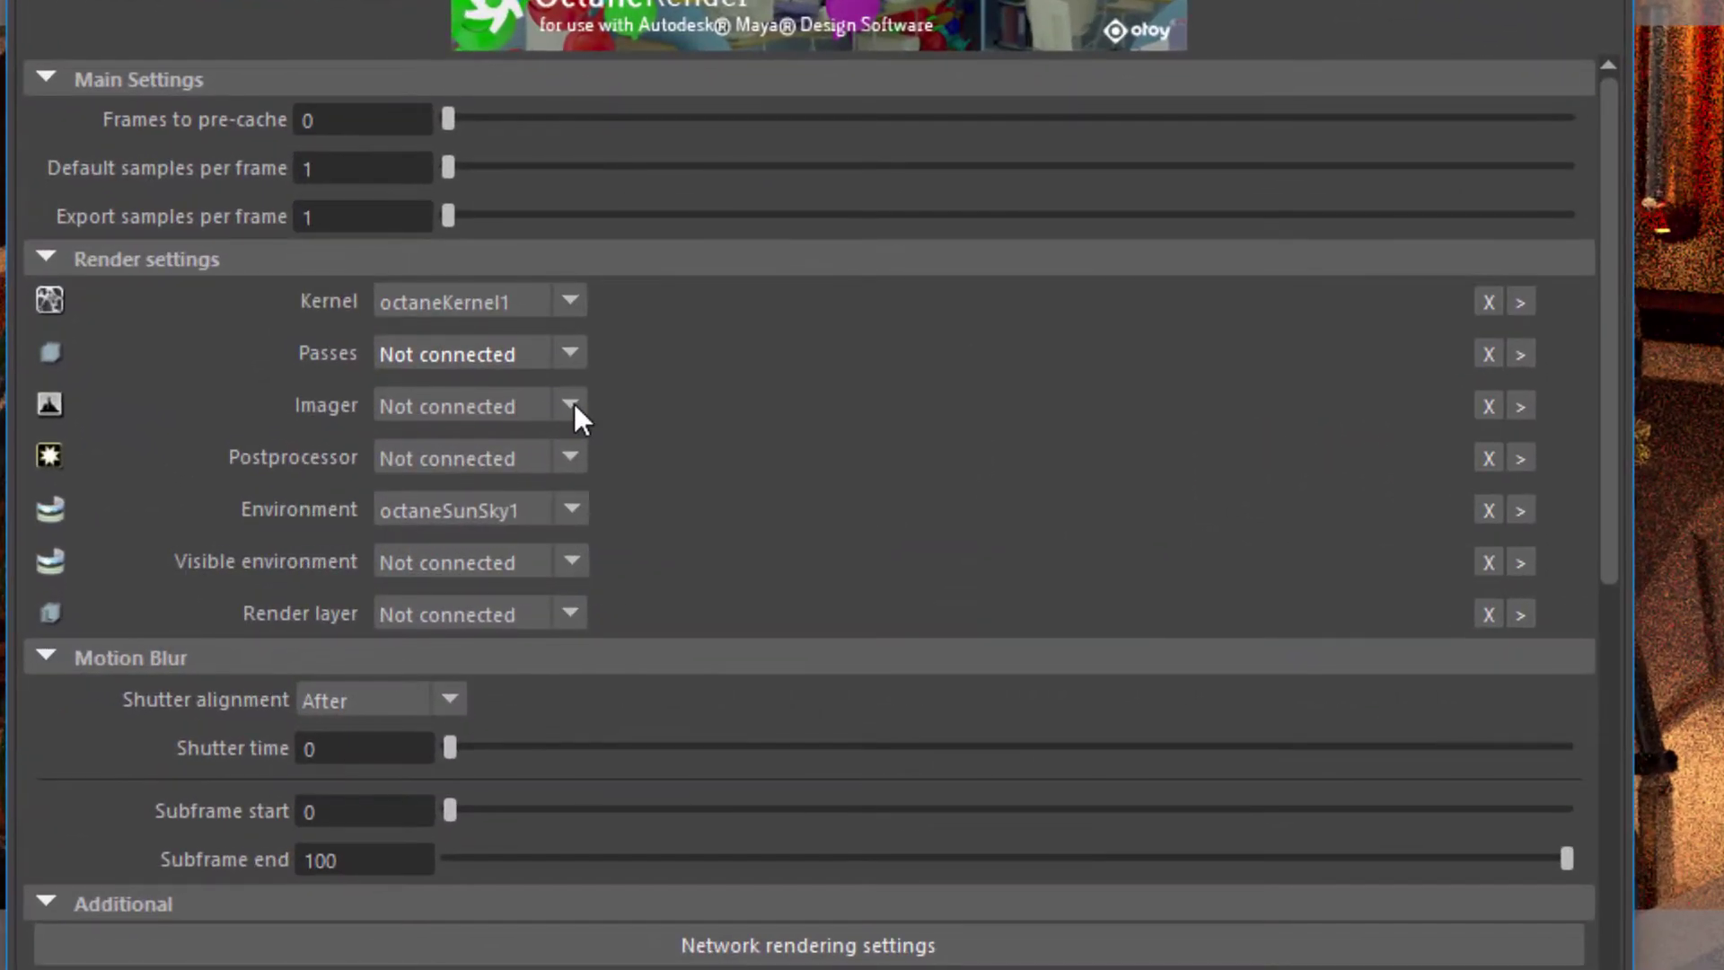
{"action": "left_click", "coordinate": [571, 404]}
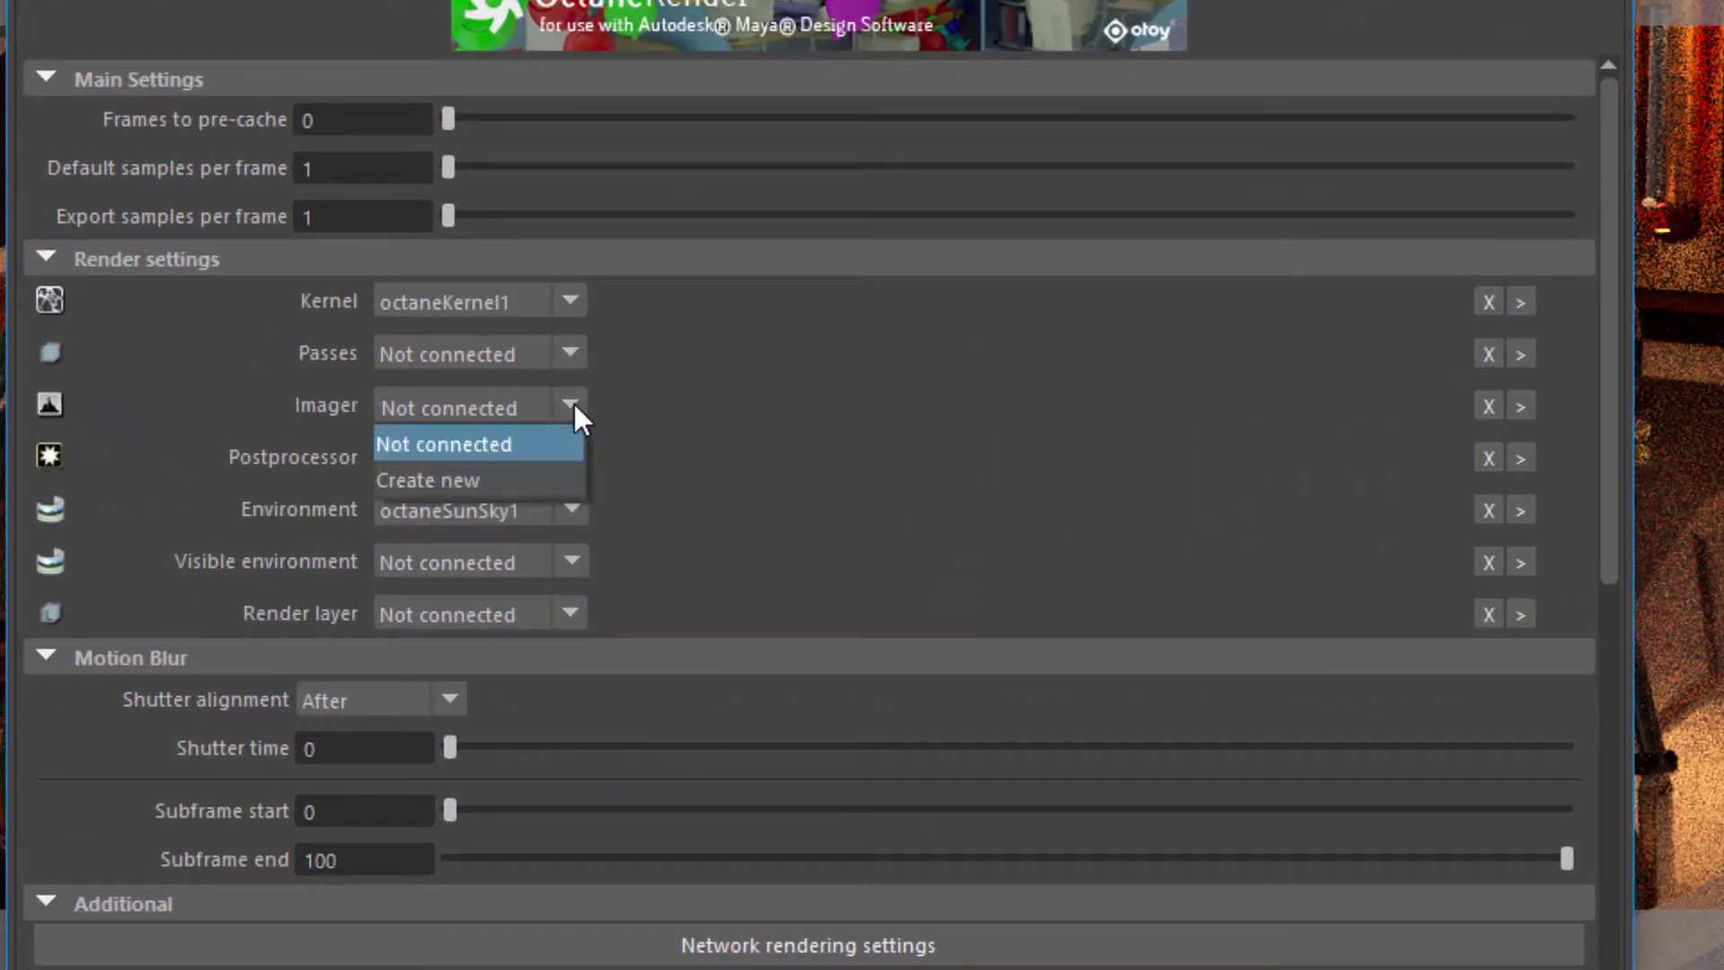
{"action": "left_click", "coordinate": [460, 481]}
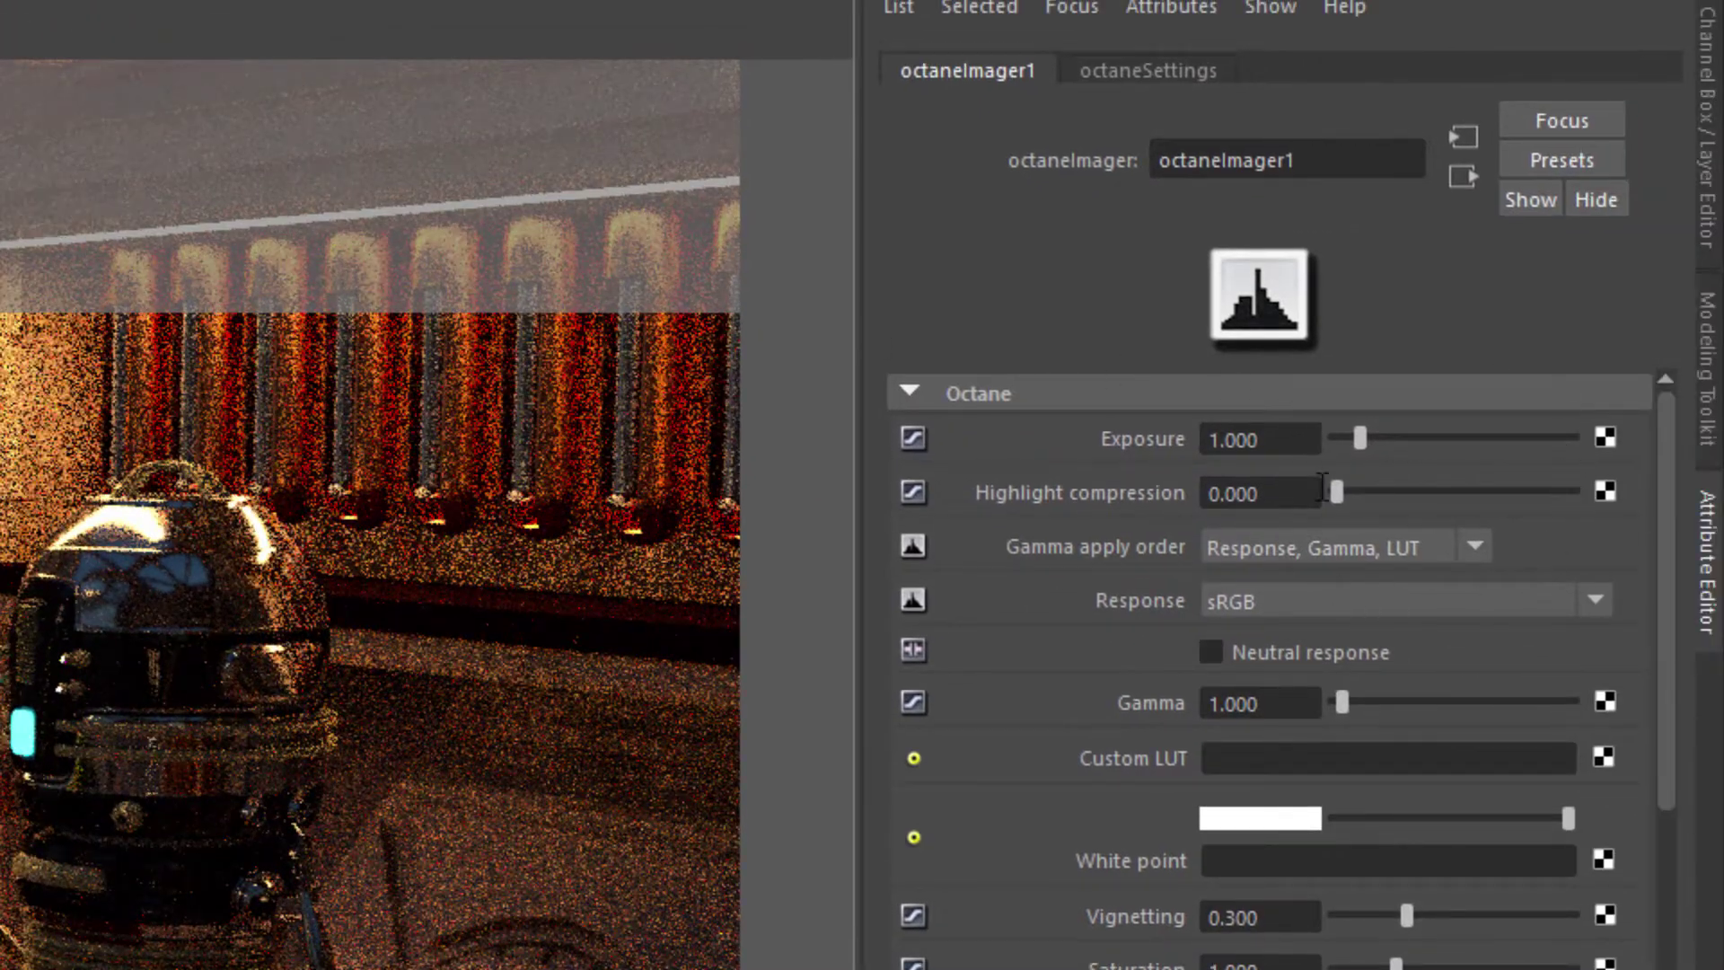
- Raise octaneImager1 exposure to 2.232 and check Enable denoising under Spectral AI denoiser
{"action": "left_click_drag", "start_coordinate": [1360, 441], "coordinate": [1386, 437]}
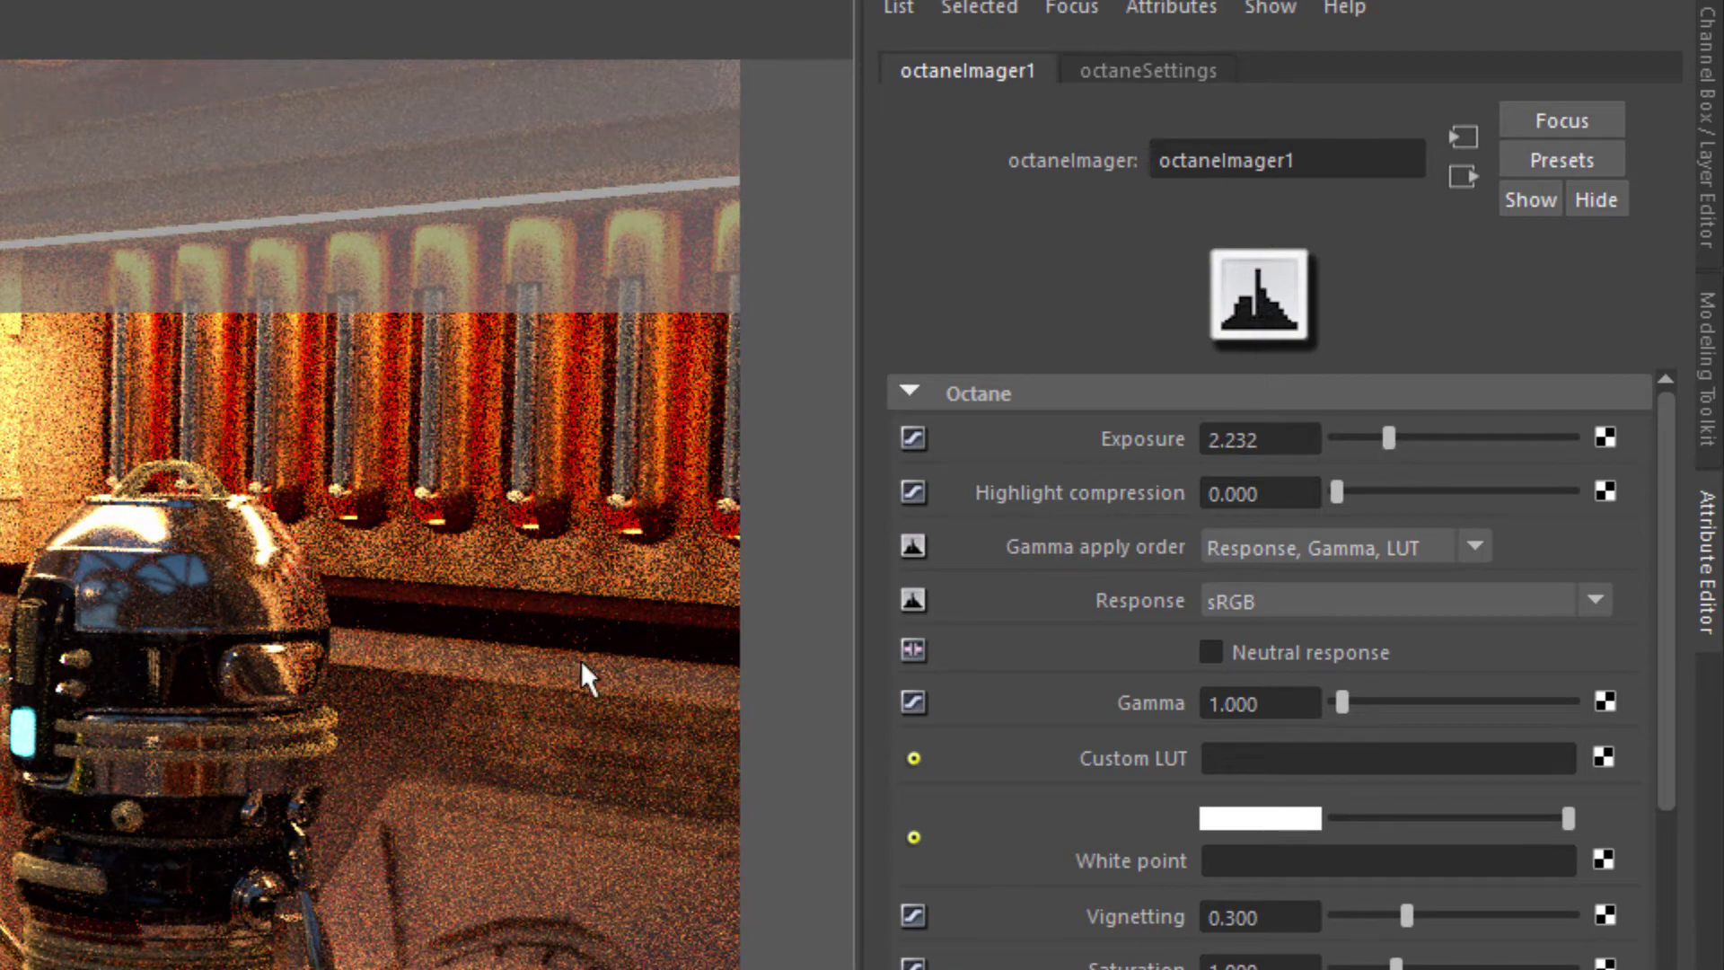
{"action": "left_click_drag", "start_coordinate": [1659, 460], "coordinate": [1668, 849]}
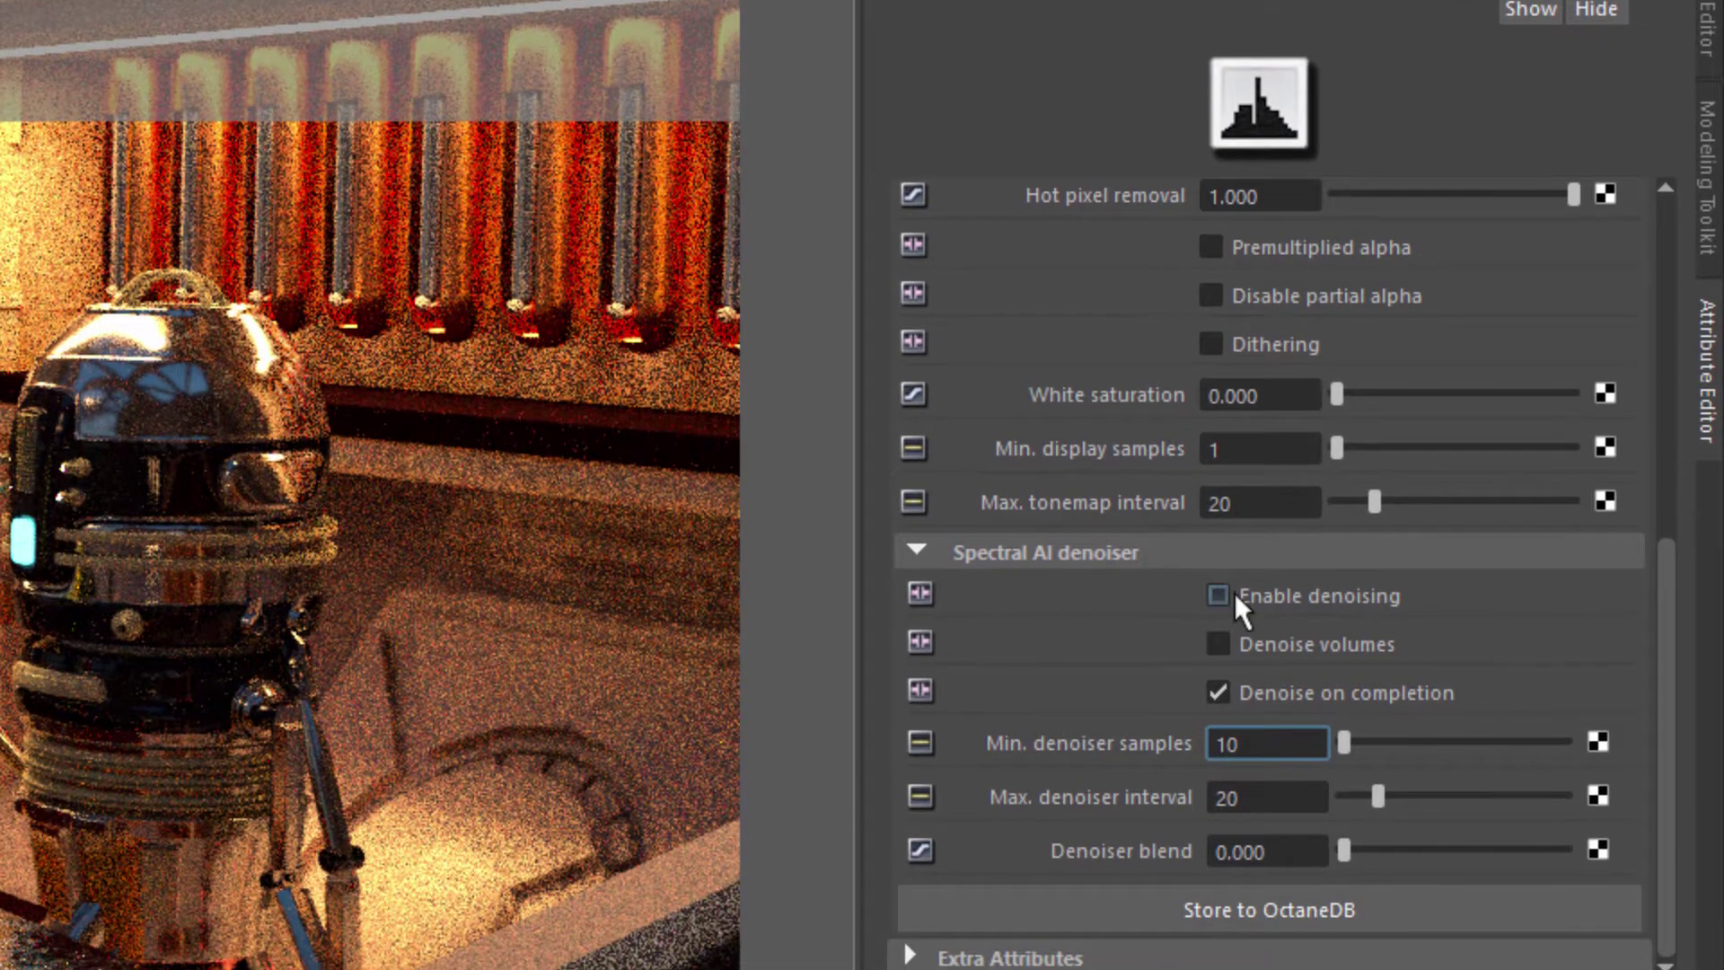
{"action": "left_click", "coordinate": [1218, 595]}
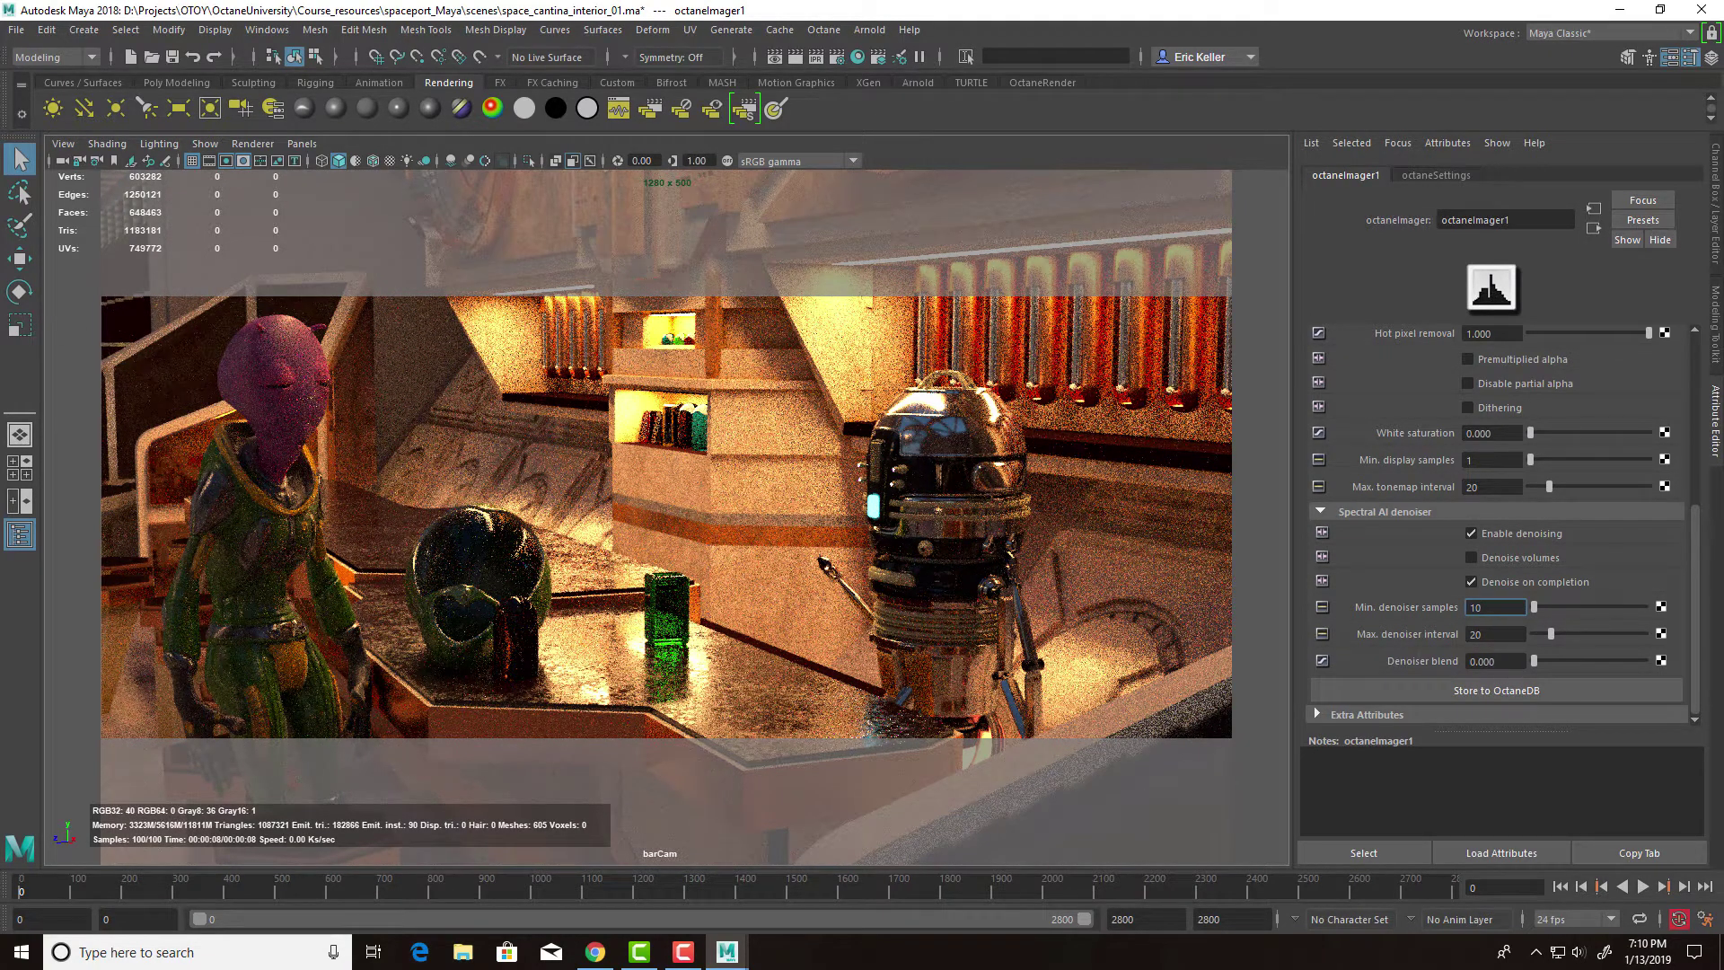
- Create and connect a new octanePasses1 node from the Render Settings Passes dropdown
{"action": "left_click", "coordinate": [836, 57]}
{"action": "left_click_drag", "start_coordinate": [549, 220], "coordinate": [768, 155]}
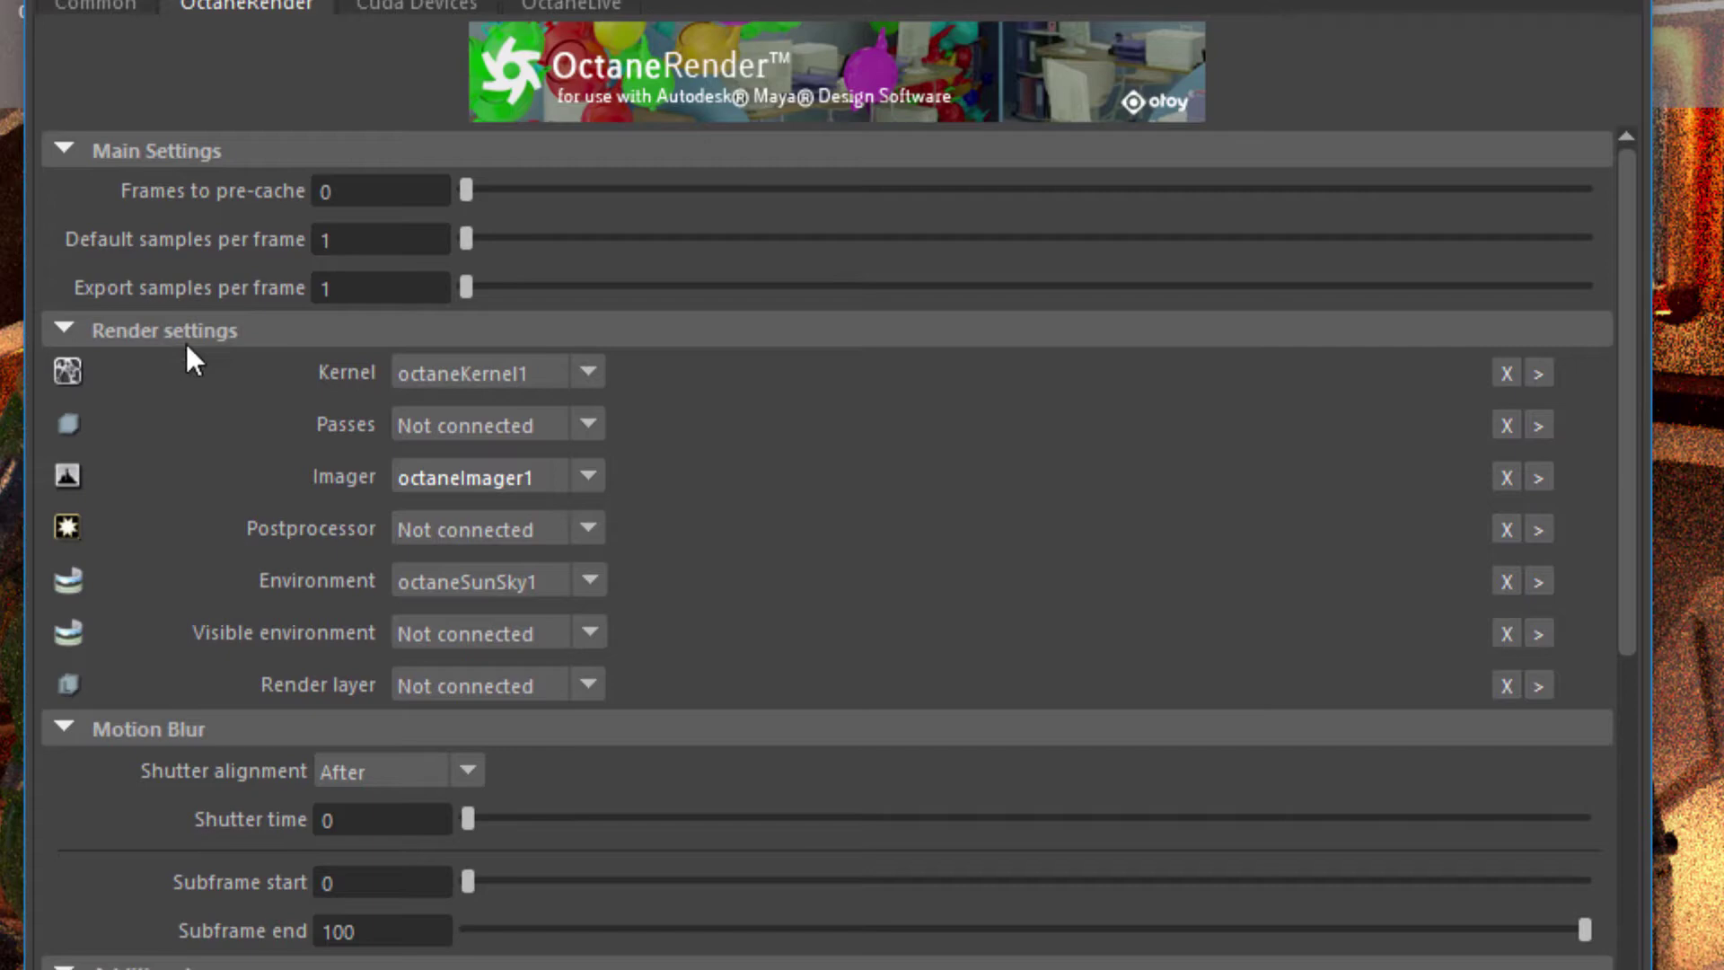
{"action": "left_click", "coordinate": [469, 427]}
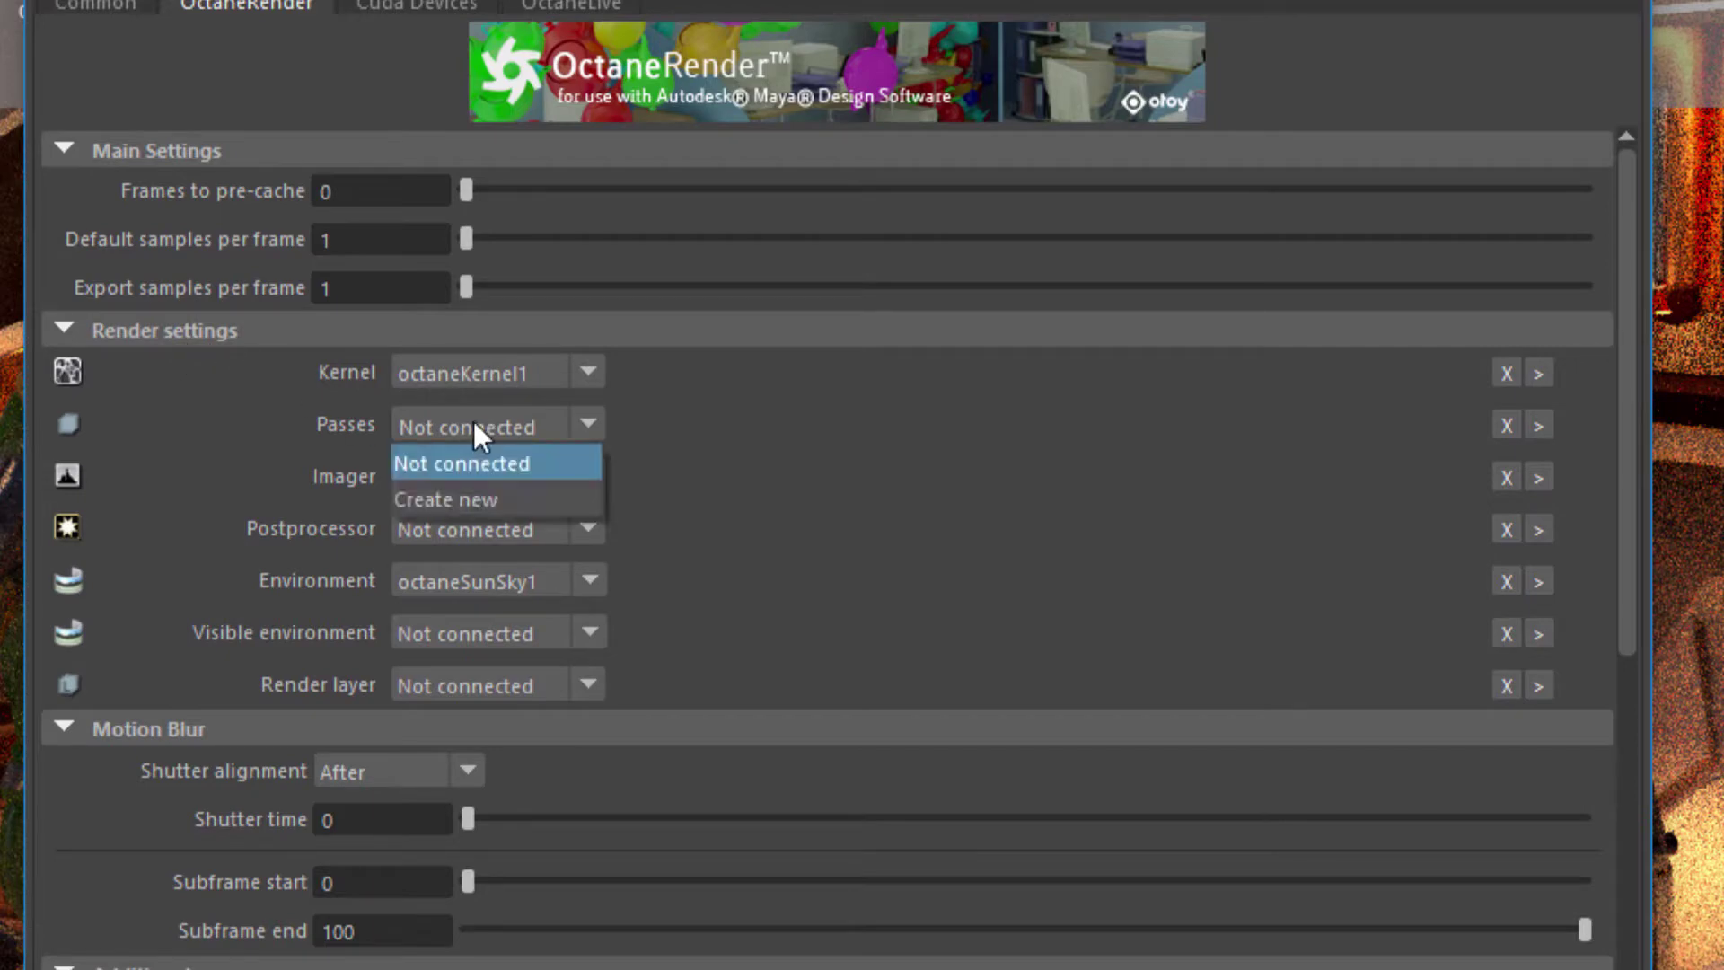
{"action": "left_click", "coordinate": [476, 501]}
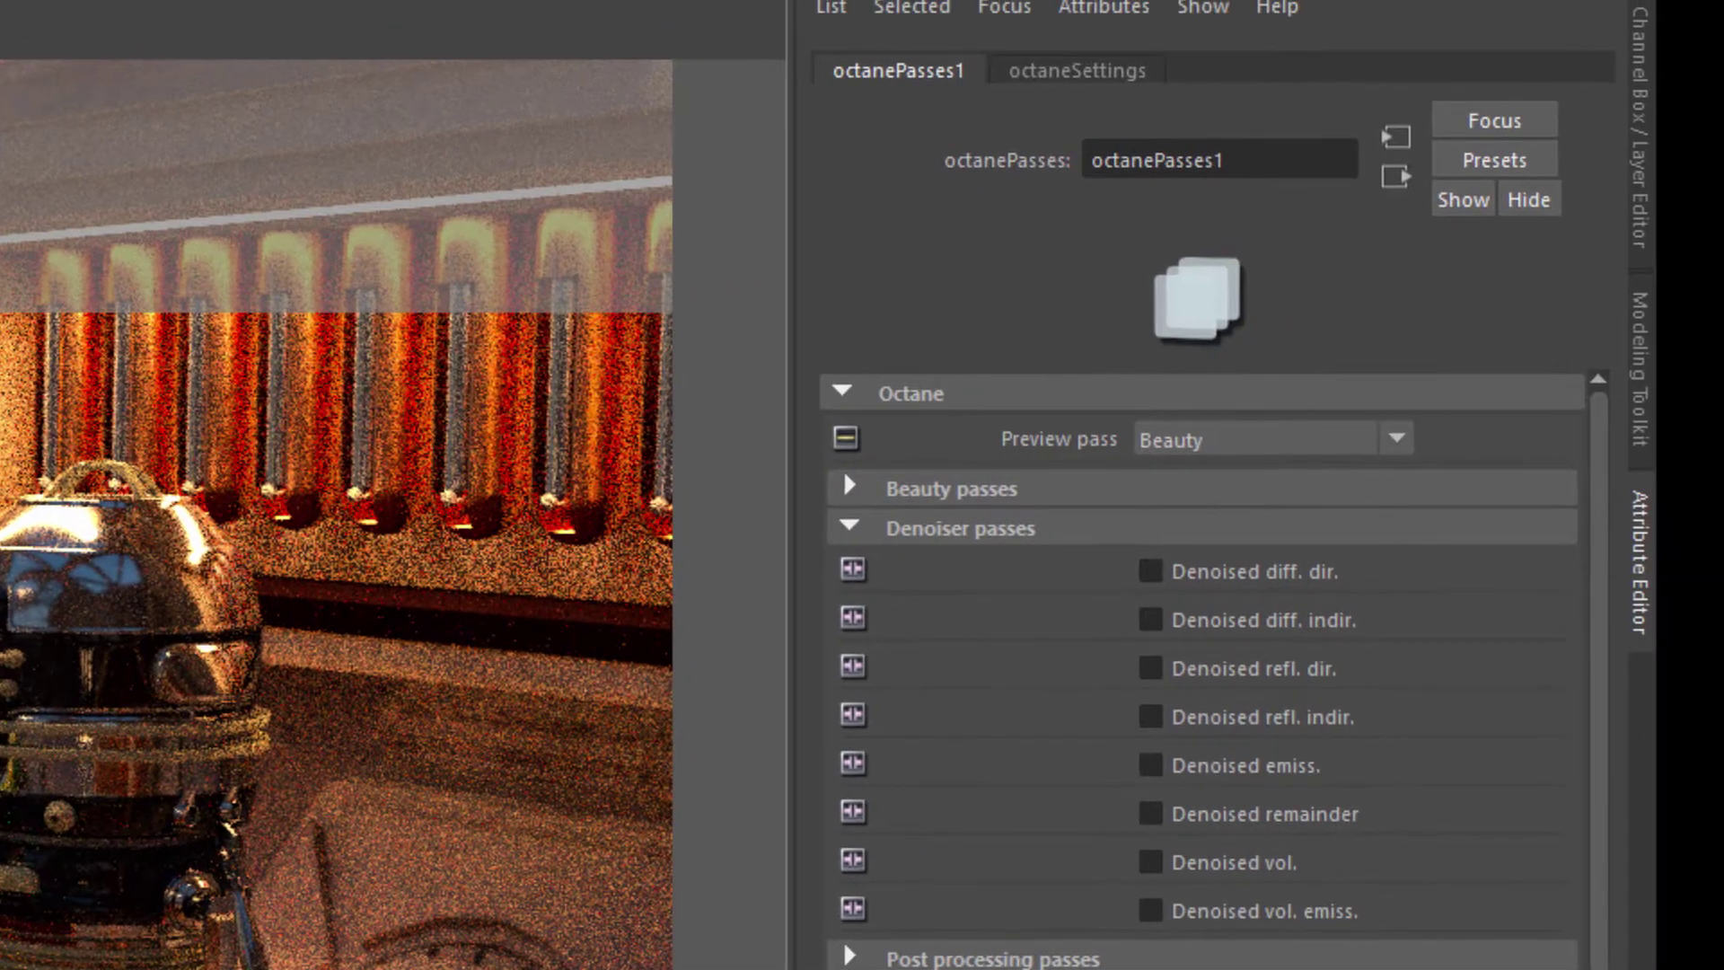
- Set the octanePasses1 preview pass to Denoiser output
{"action": "left_click", "coordinate": [1206, 453]}
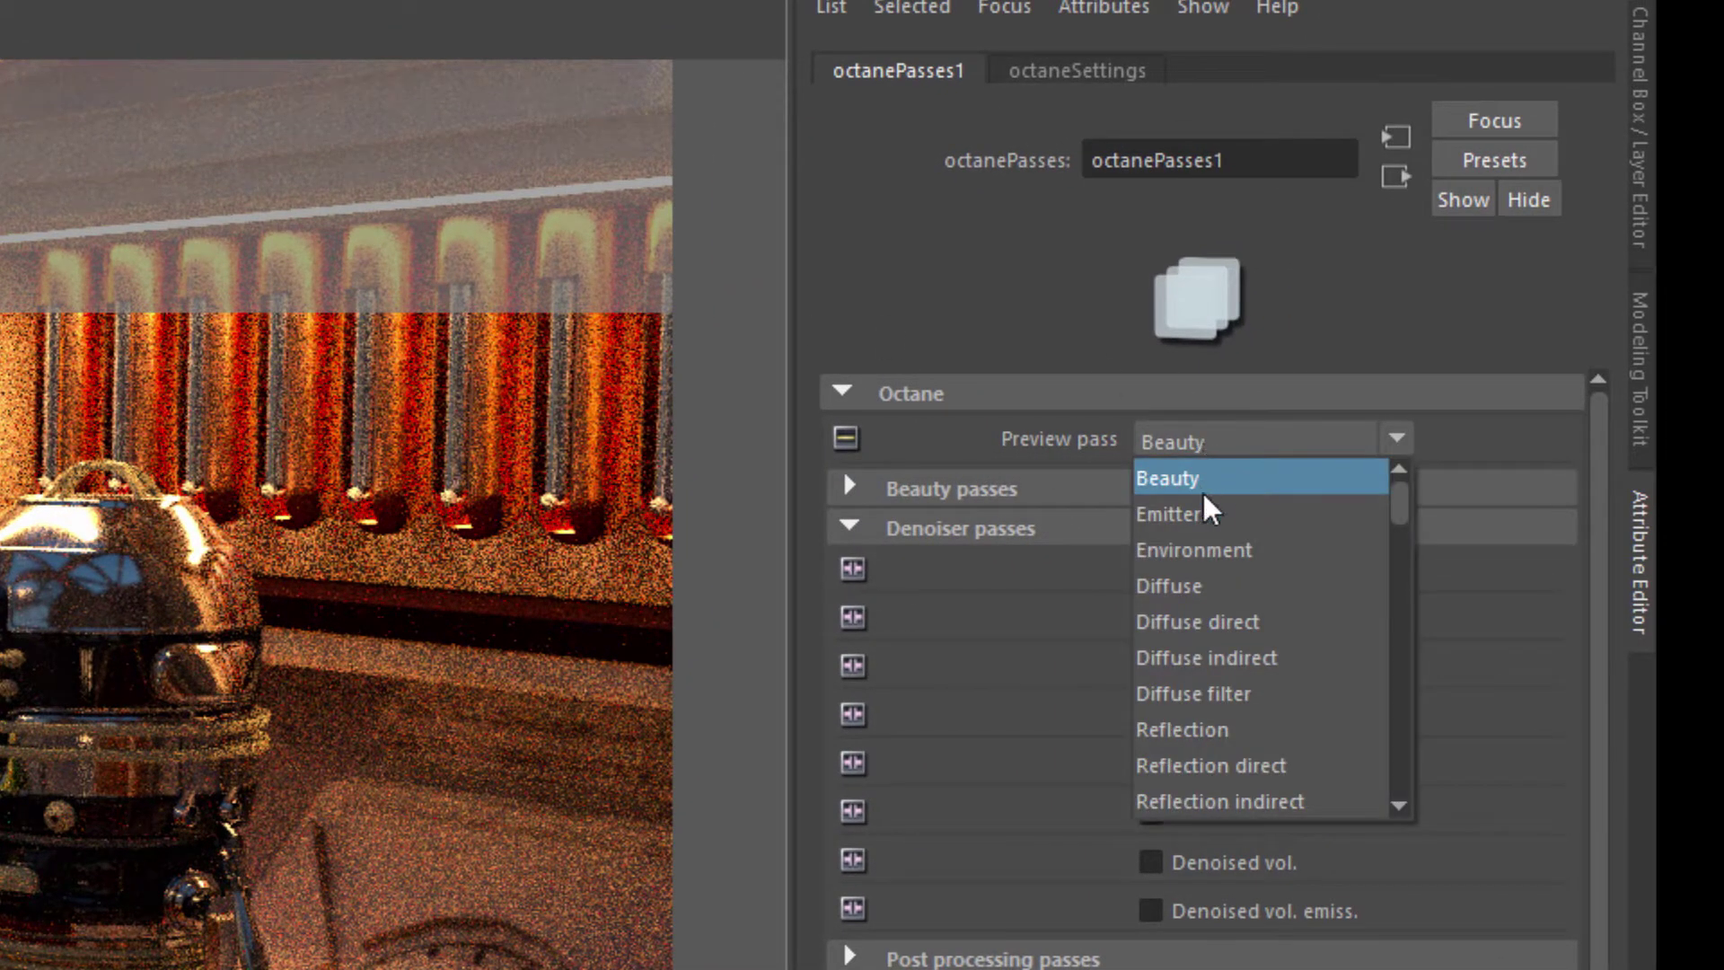
{"action": "scroll", "coordinate": [1261, 735], "scroll_direction": "down", "scroll_amount": 6}
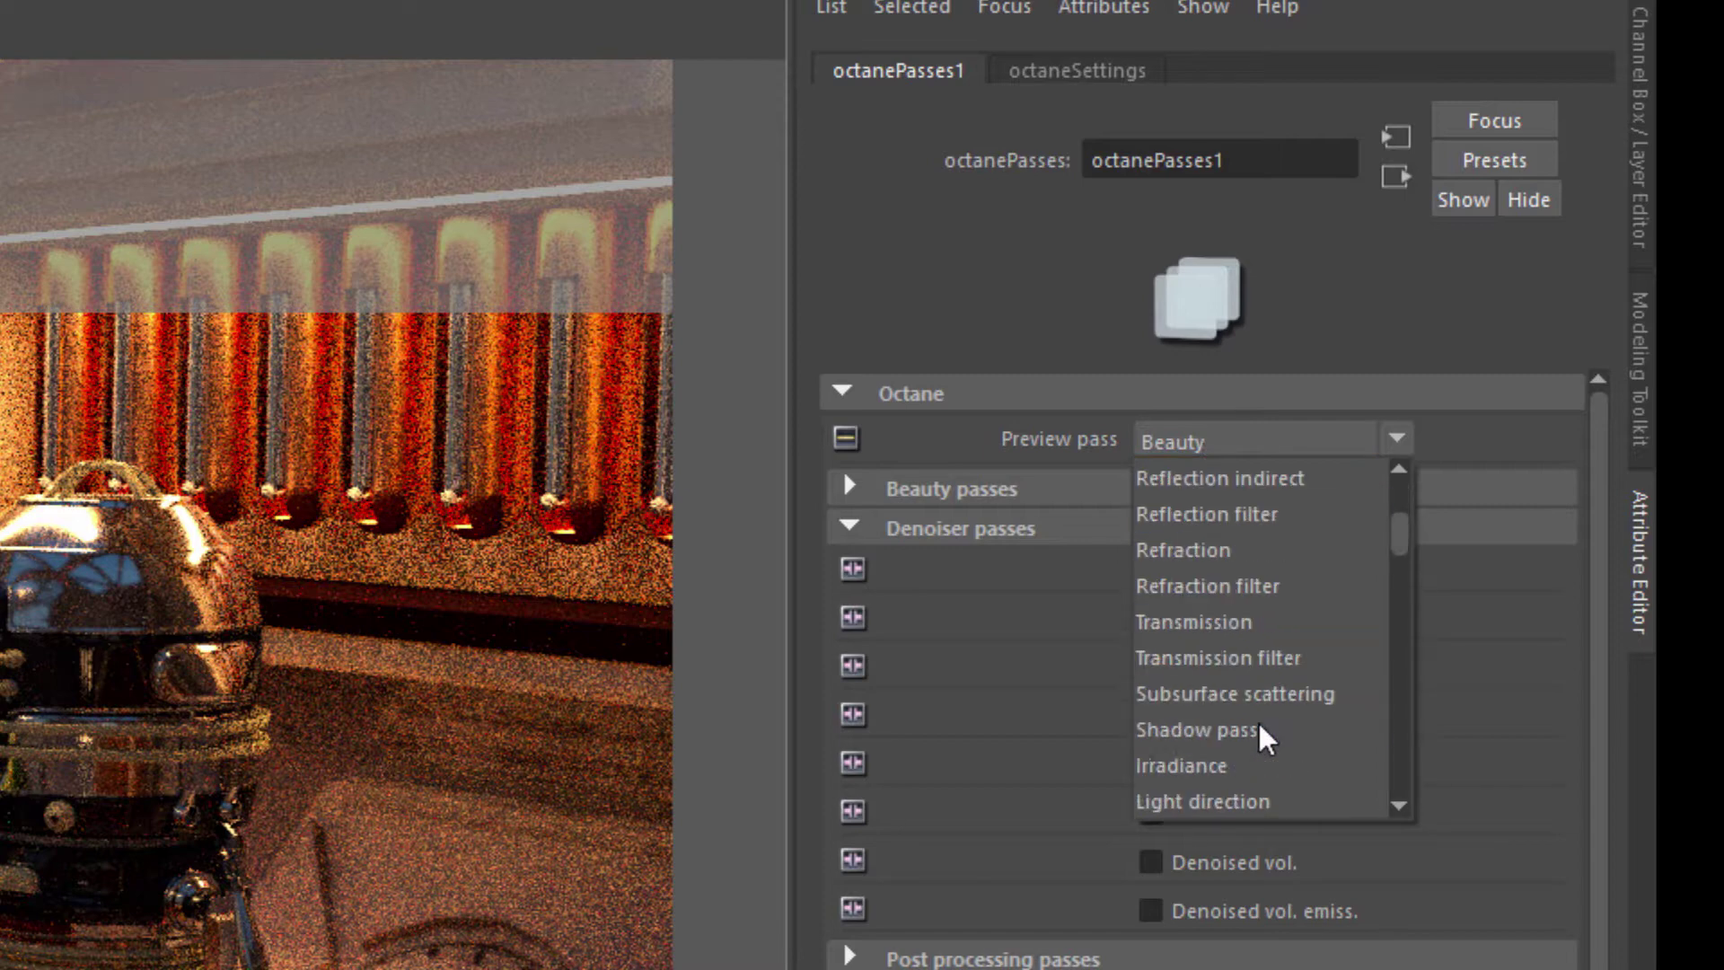
{"action": "scroll", "coordinate": [1261, 734], "scroll_direction": "down", "scroll_amount": 1}
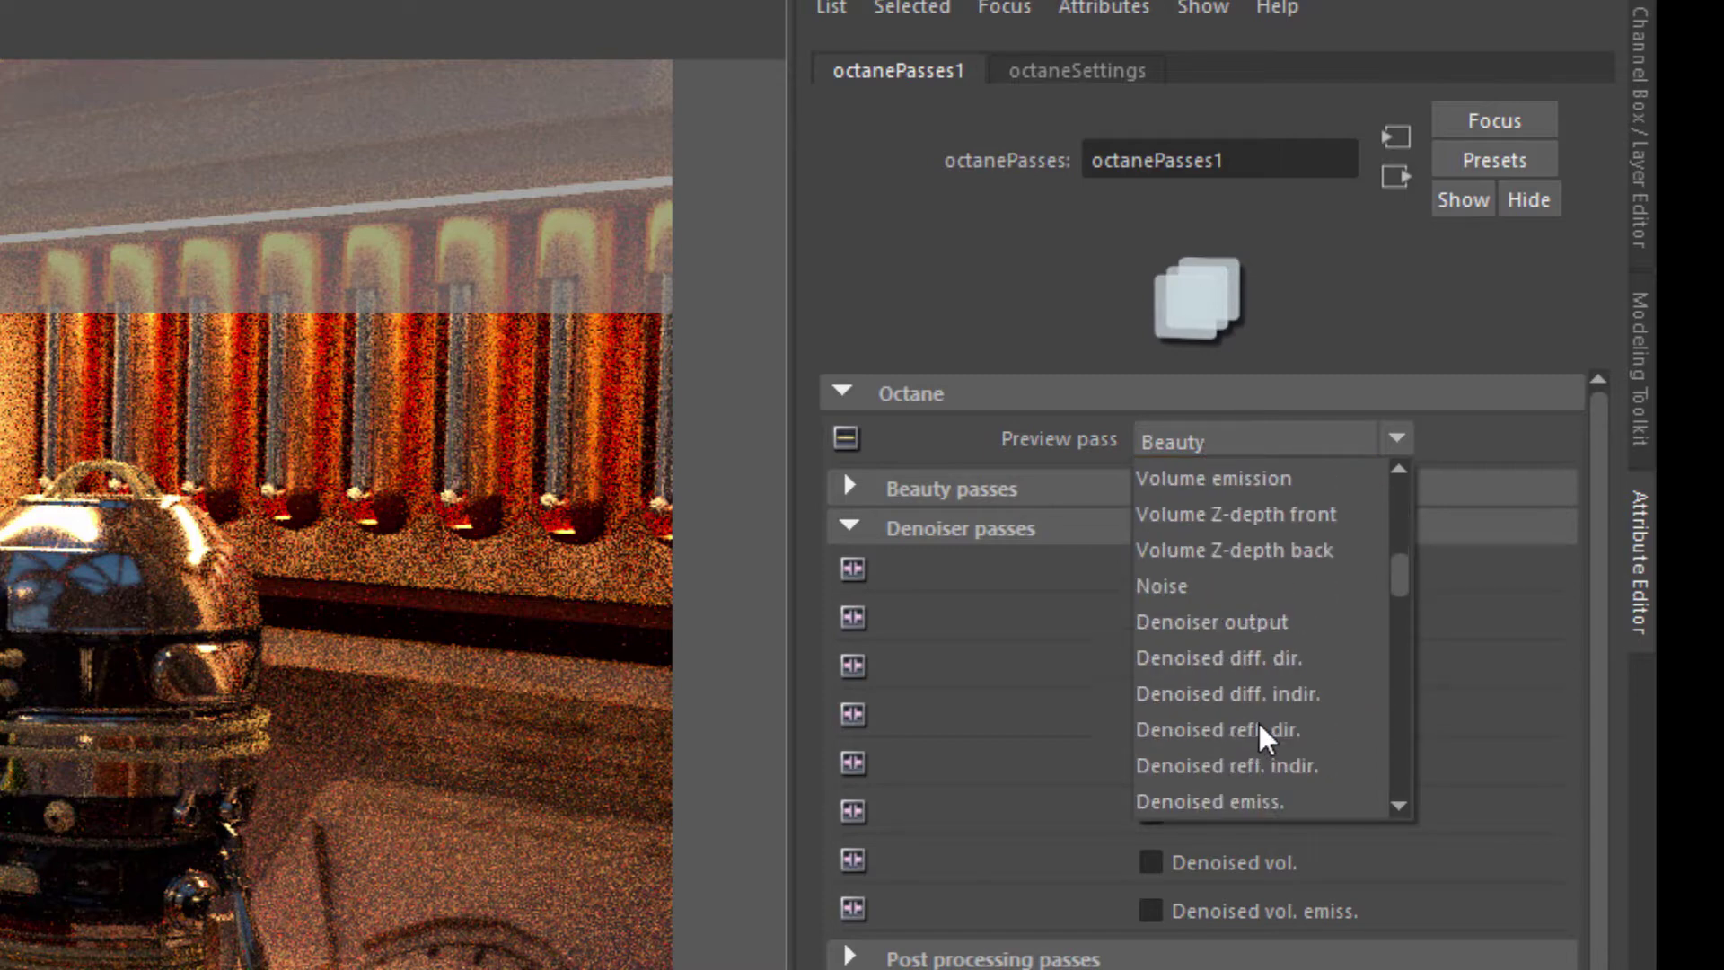
{"action": "left_click", "coordinate": [1286, 628]}
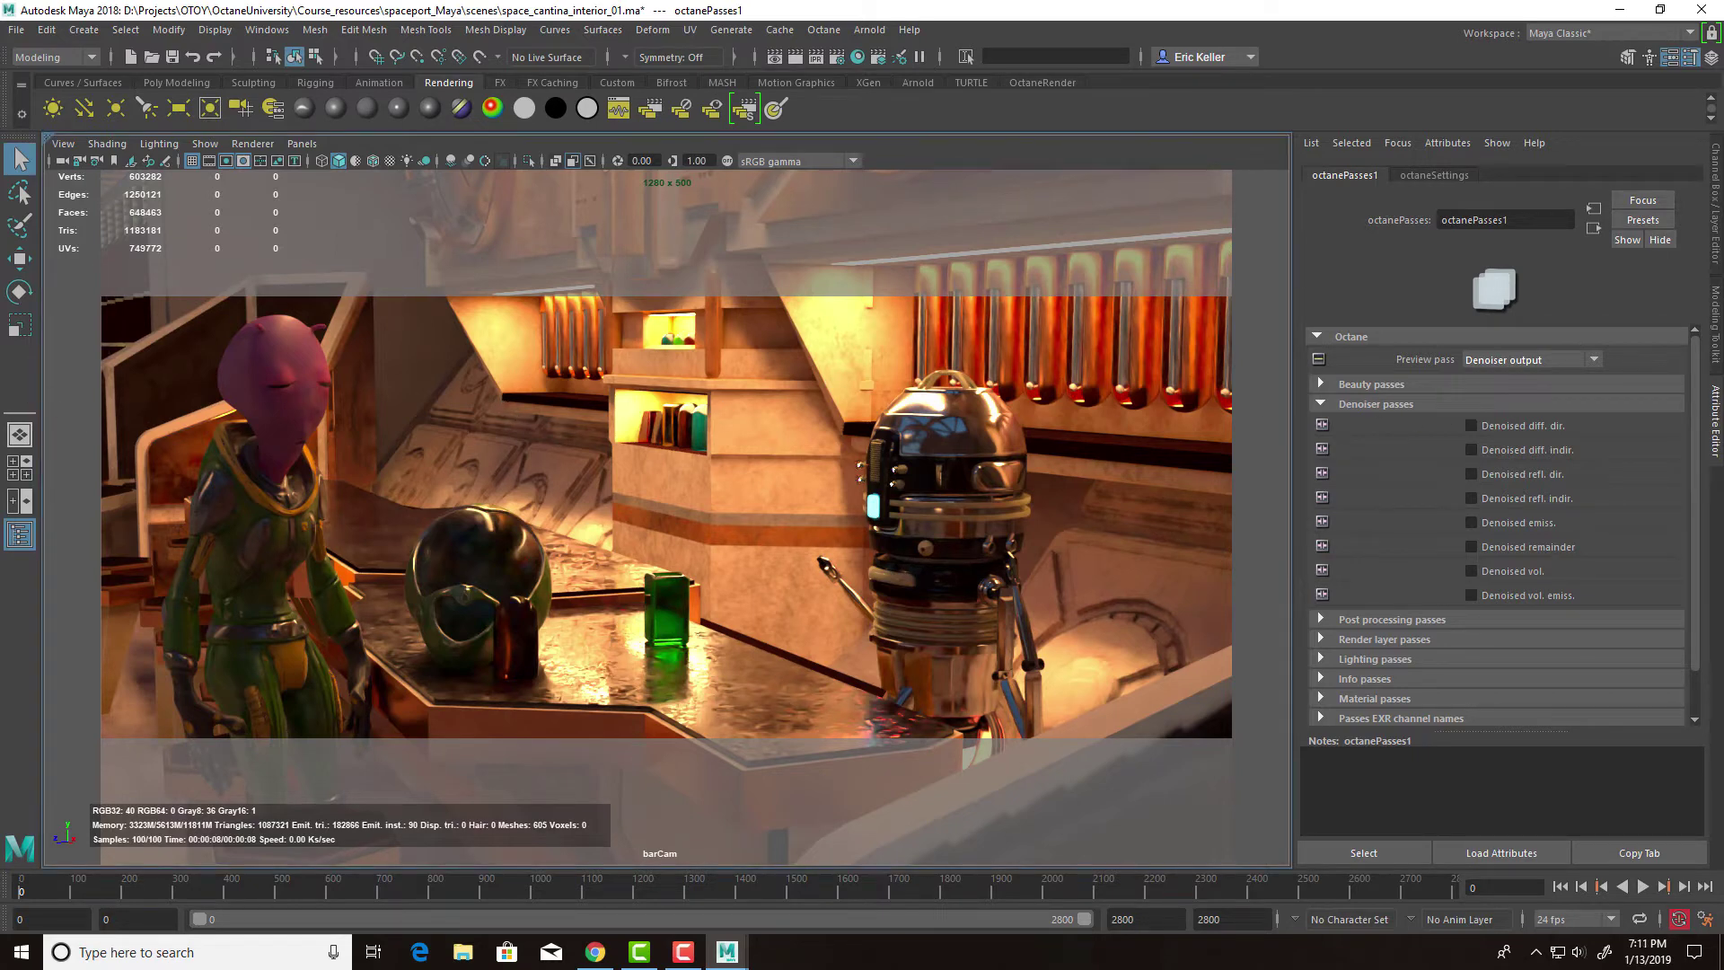
- Show the connected octaneImager1 attributes from the Render Settings Imager button
{"action": "left_click", "coordinate": [837, 57]}
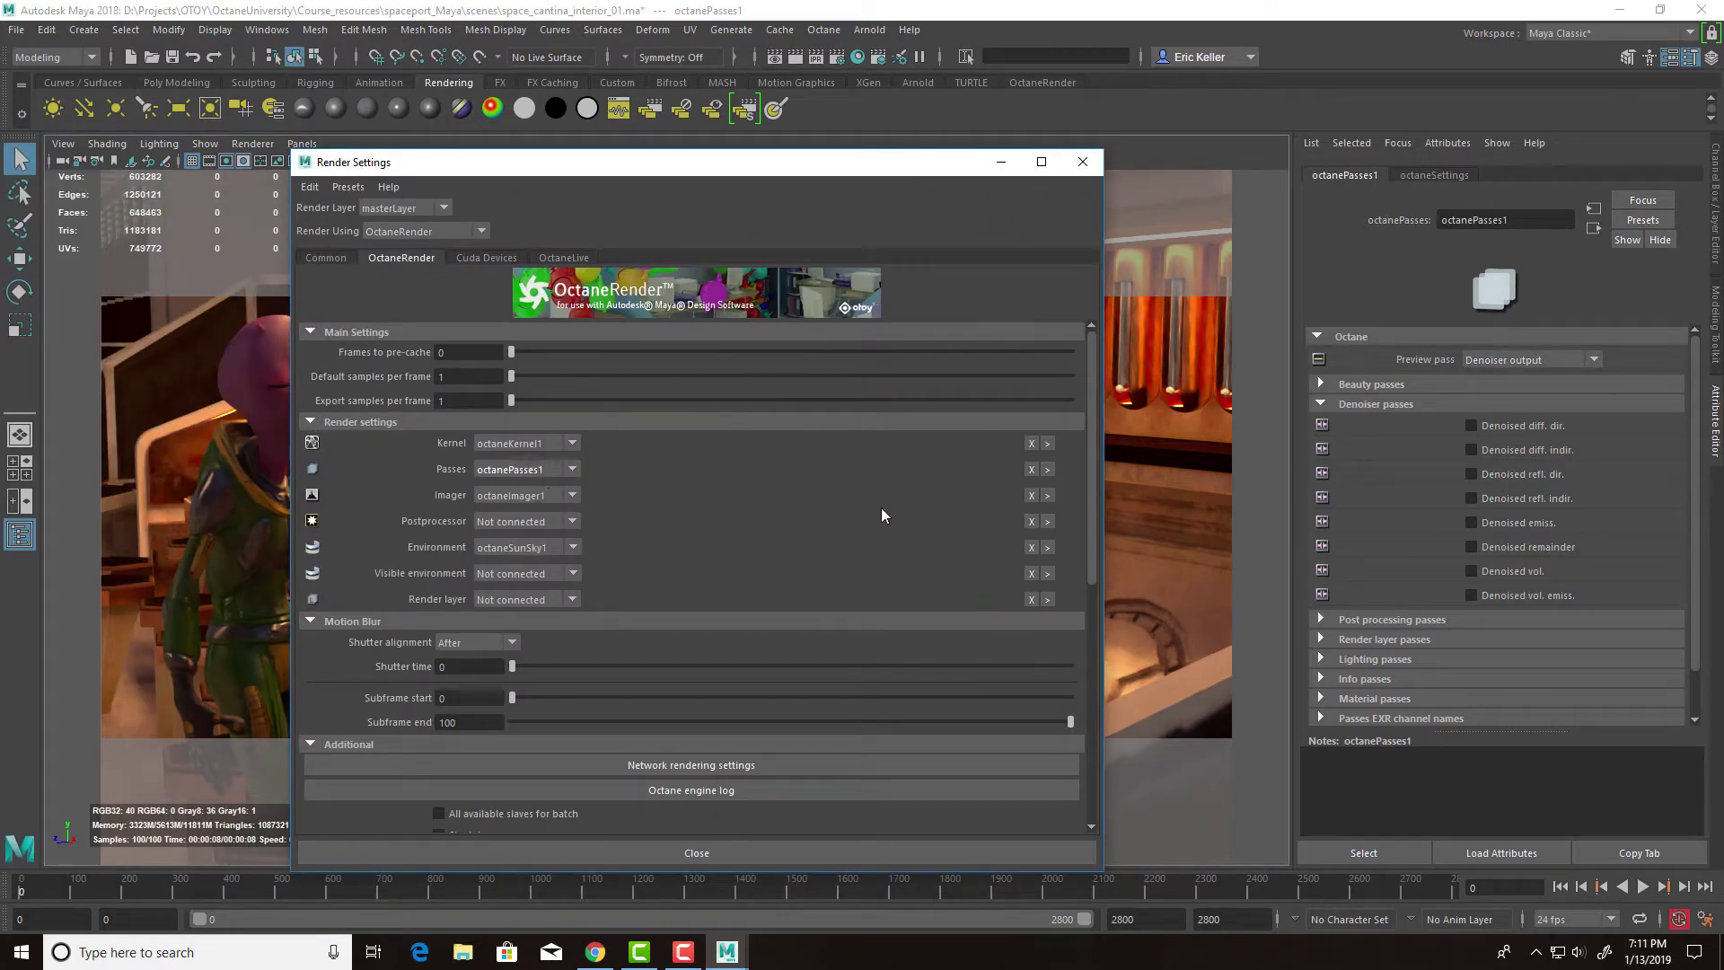
{"action": "left_click", "coordinate": [1047, 496]}
{"action": "left_click_drag", "start_coordinate": [854, 154], "coordinate": [816, 161]}
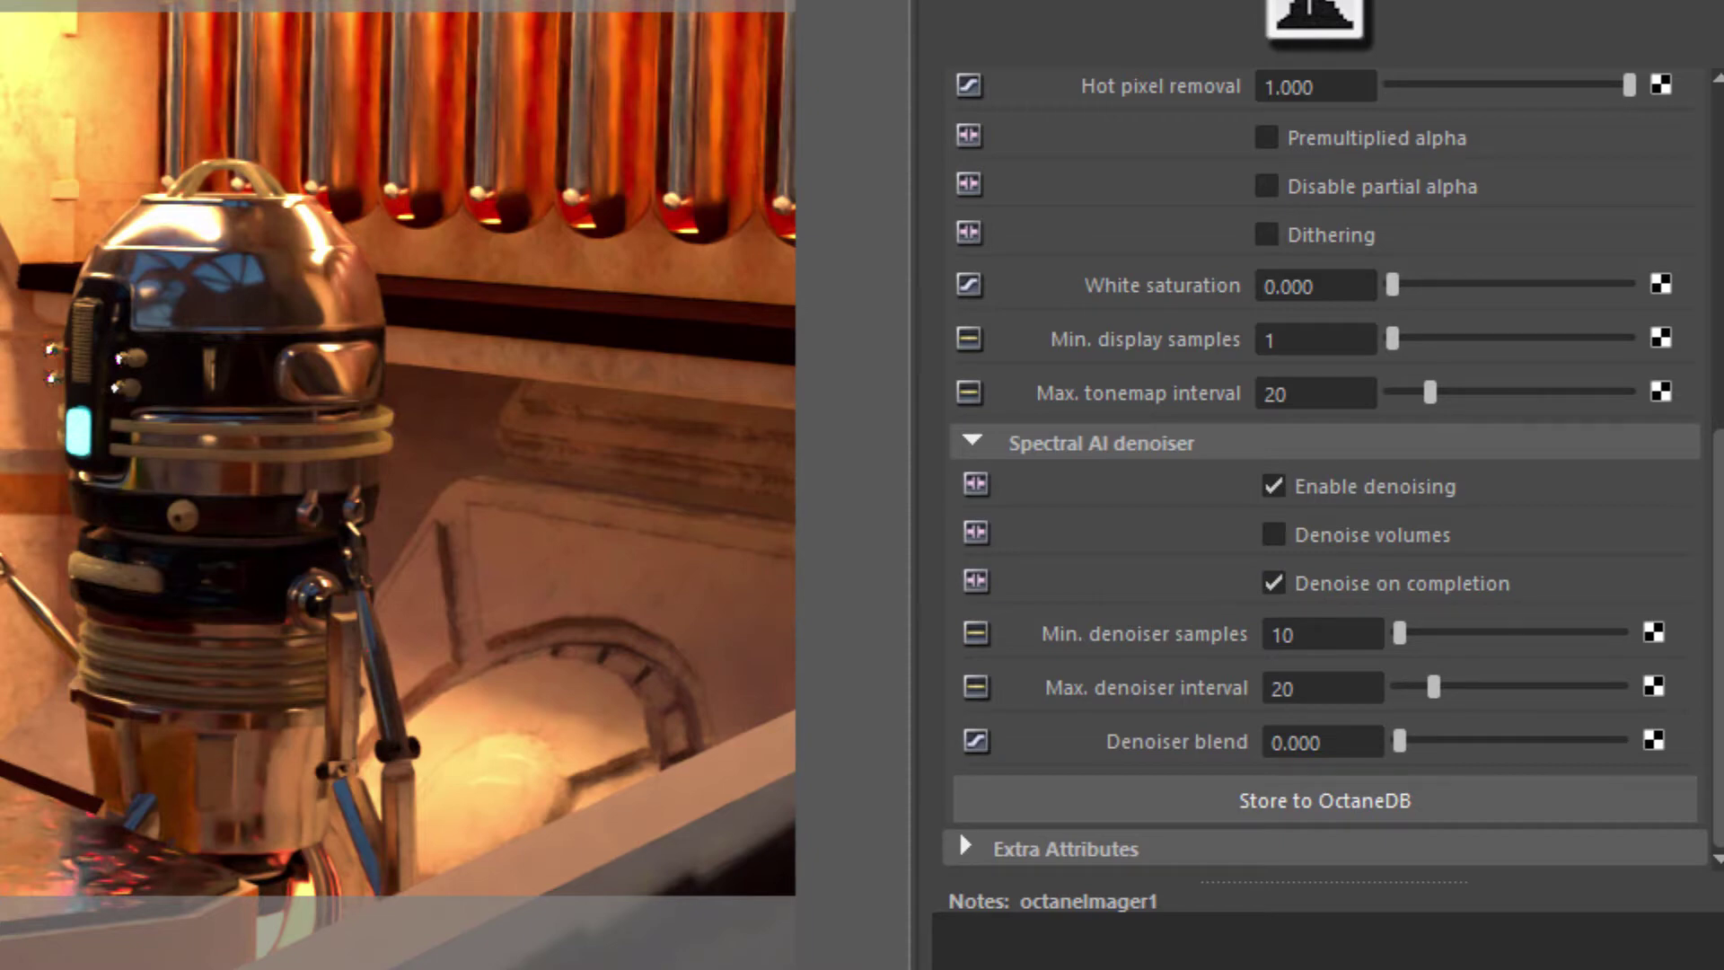
- Turn off Denoise on completion and review min denoiser samples 10 and max interval 20
{"action": "left_click", "coordinate": [1274, 586]}
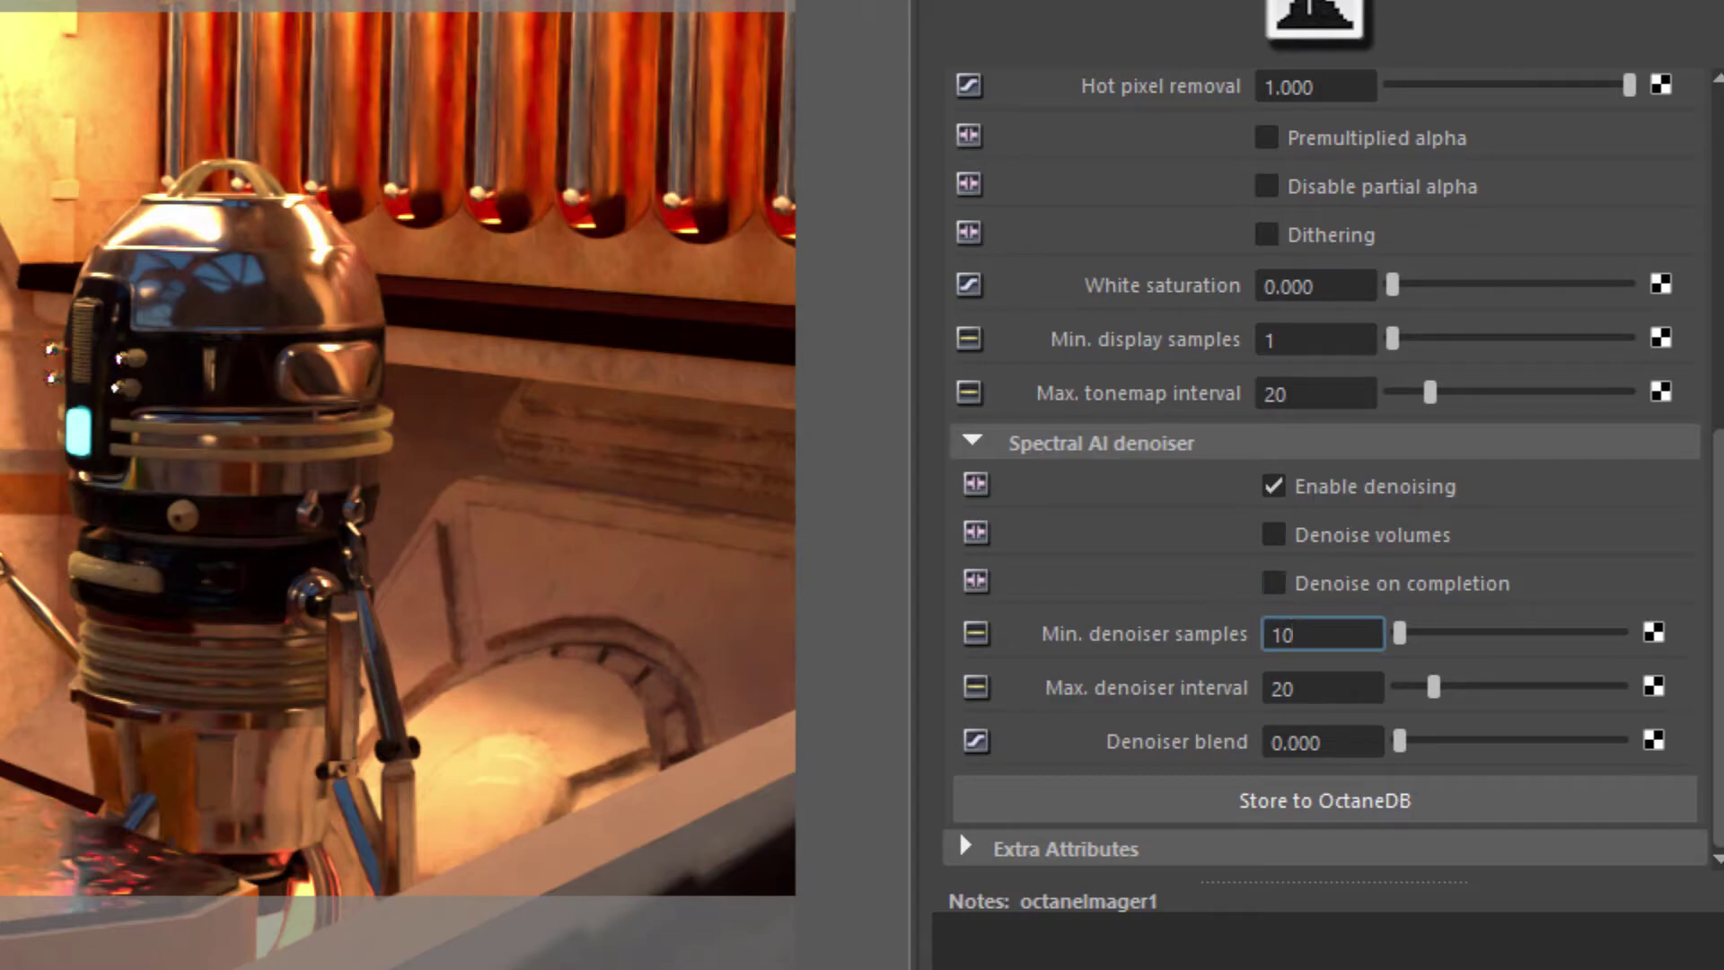
{"action": "key", "text": "Return"}
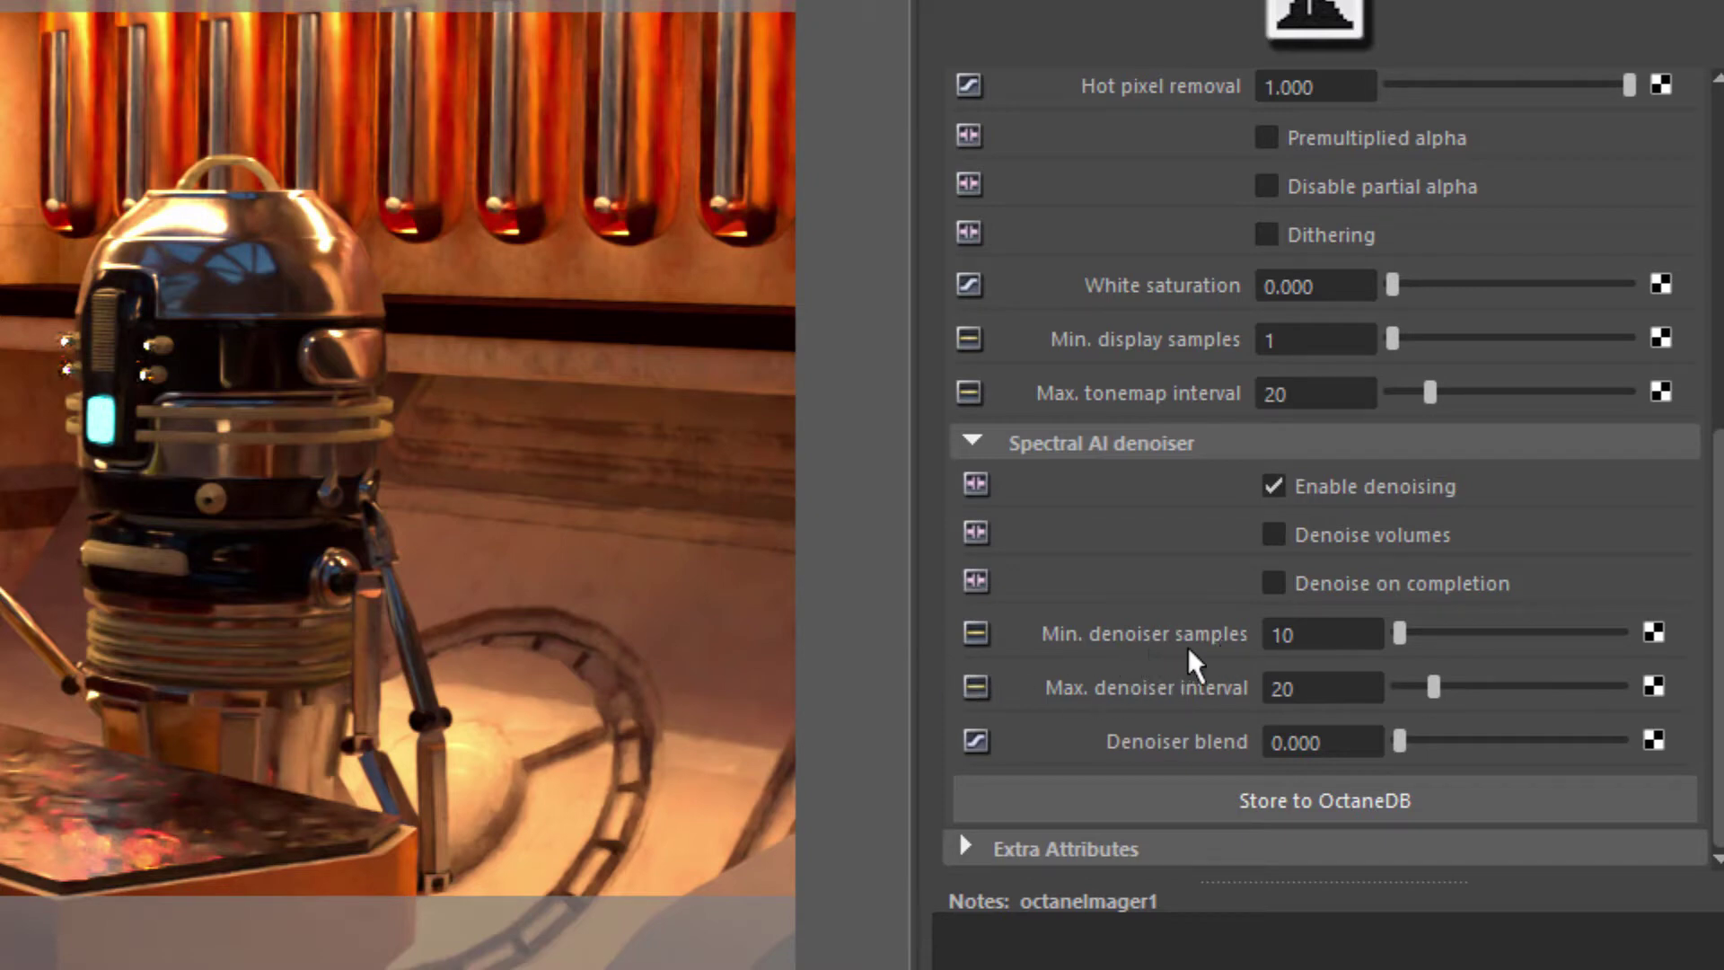
{"action": "left_click", "coordinate": [1311, 634]}
{"action": "left_click", "coordinate": [1280, 687]}
{"action": "double_click", "coordinate": [1280, 687]}
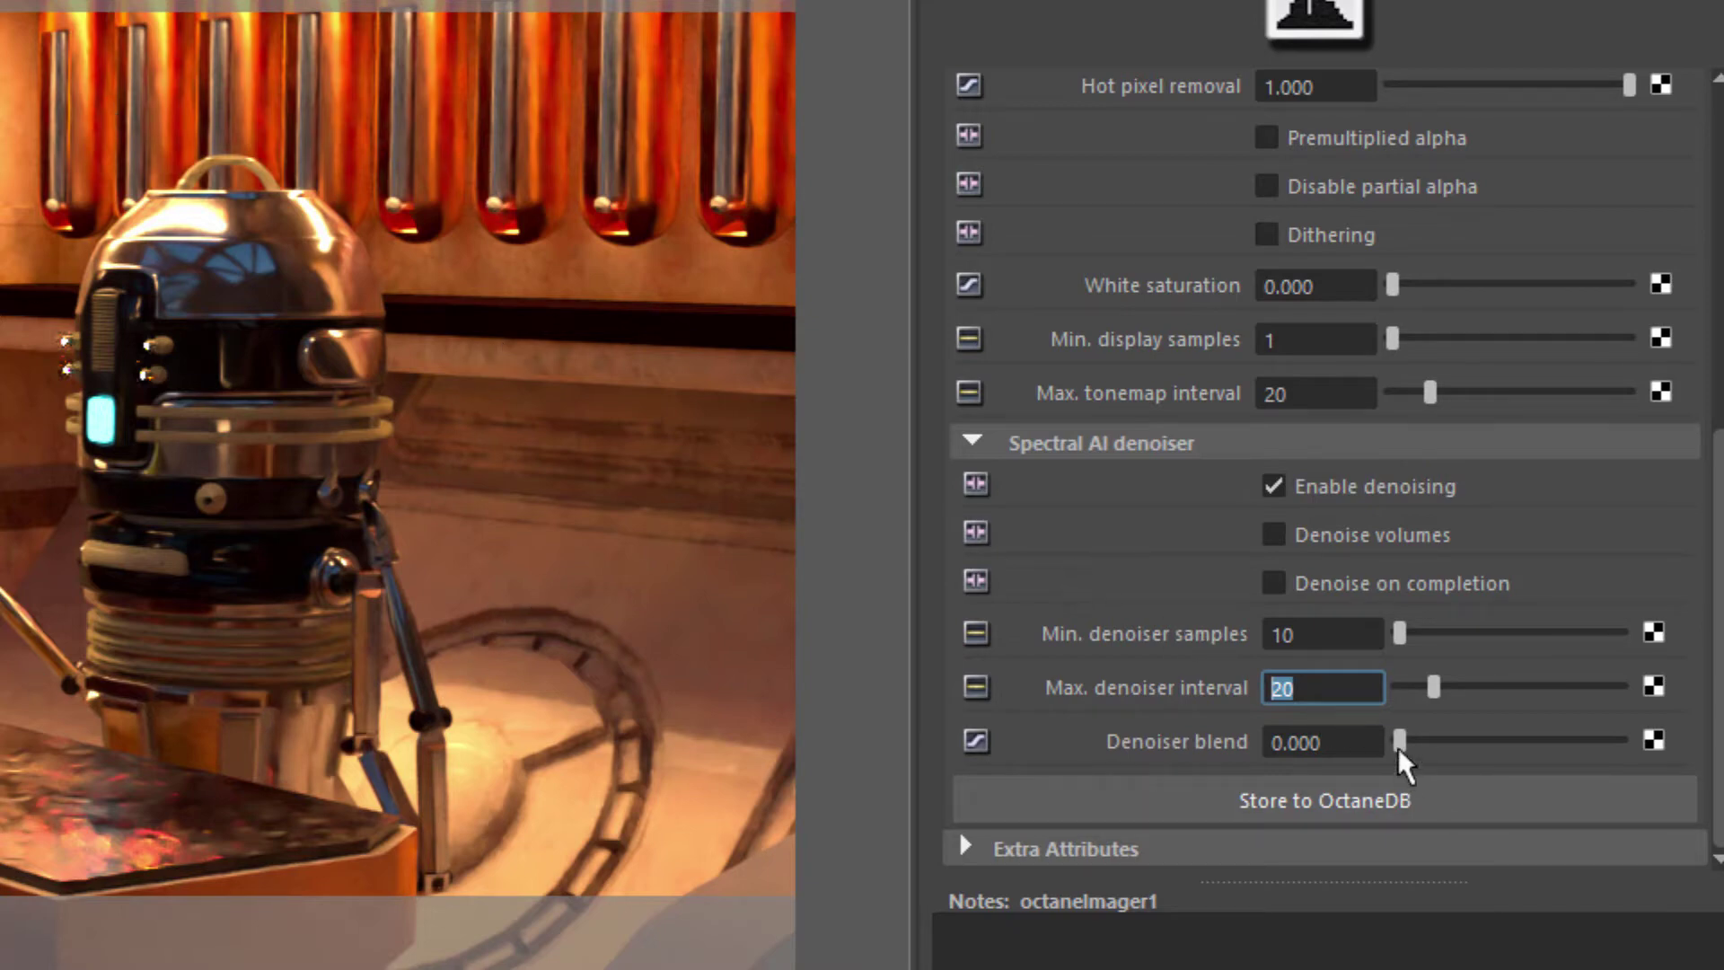
{"action": "left_click_drag", "start_coordinate": [1399, 752], "coordinate": [1682, 759]}
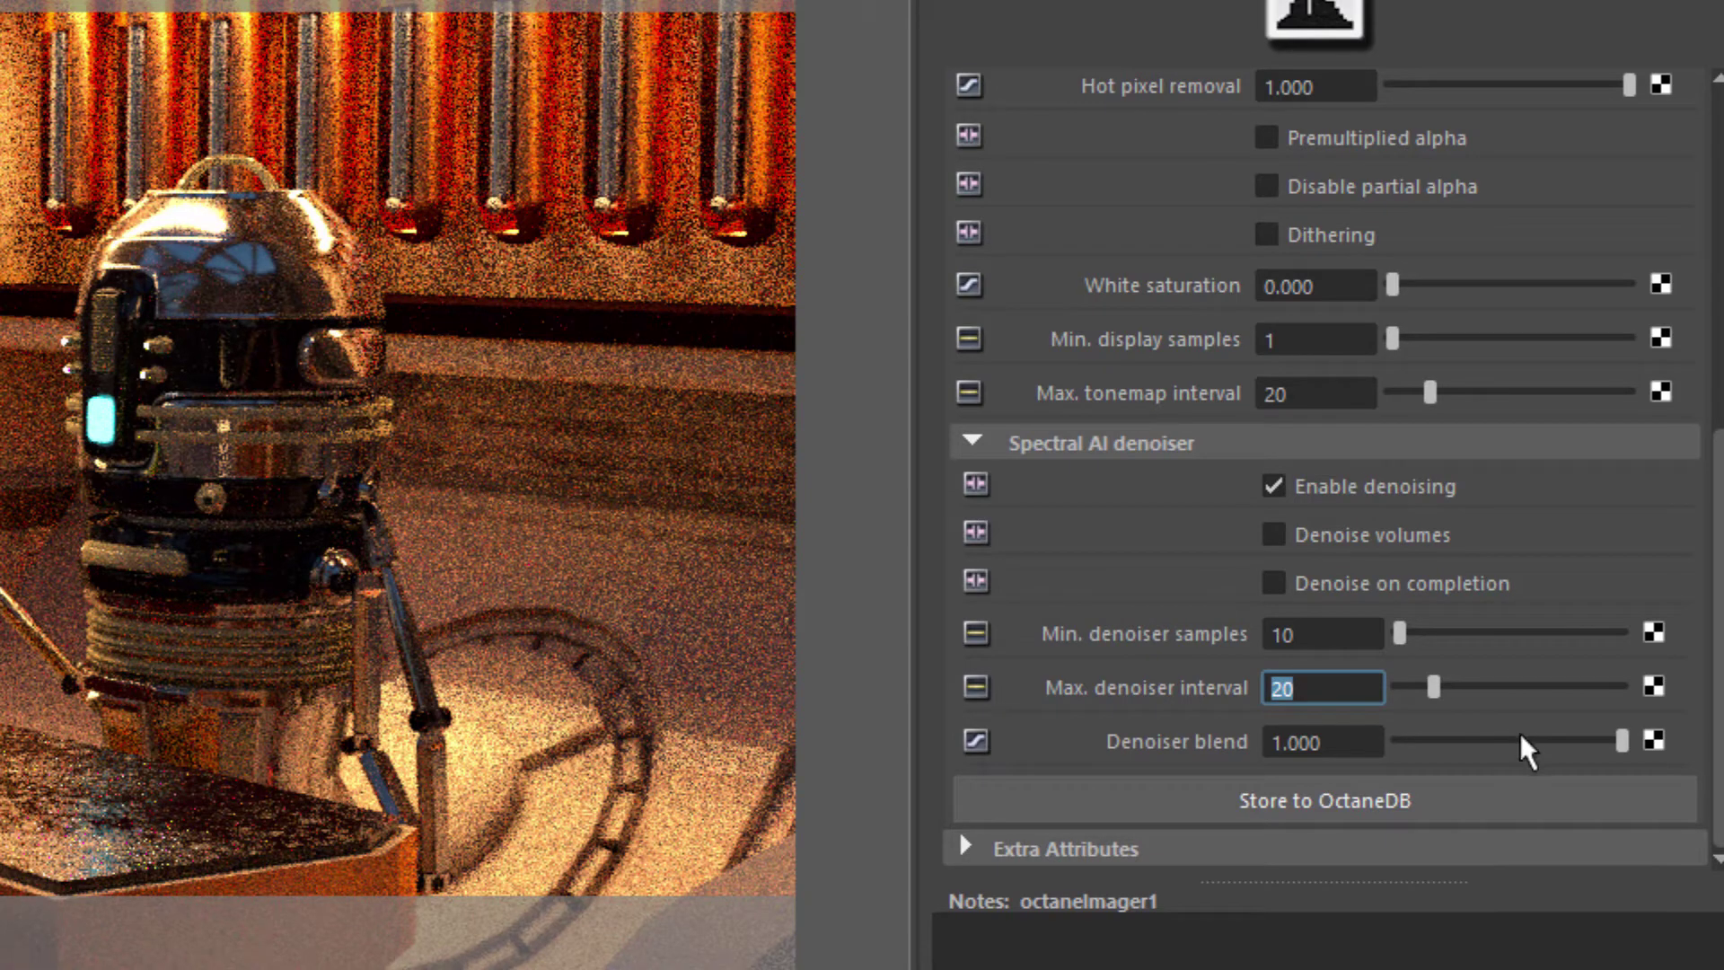
{"action": "left_click_drag", "start_coordinate": [1523, 742], "coordinate": [1270, 742]}
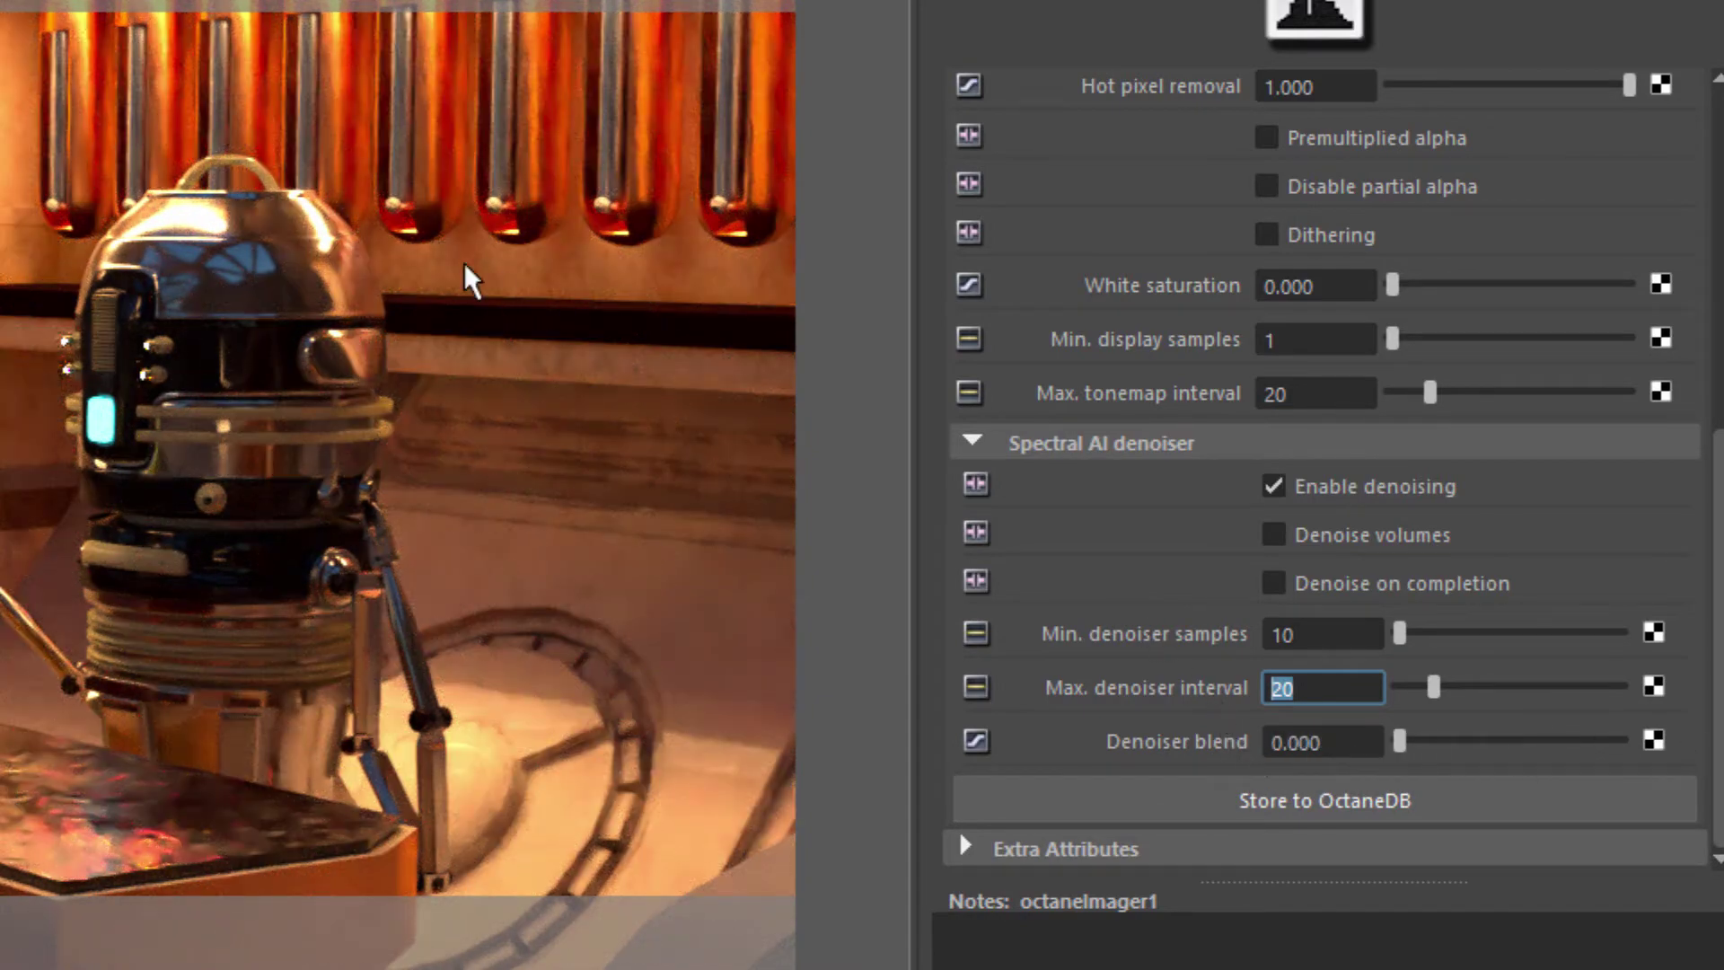
{"action": "scroll", "coordinate": [1329, 467], "scroll_direction": "up", "scroll_amount": 2}
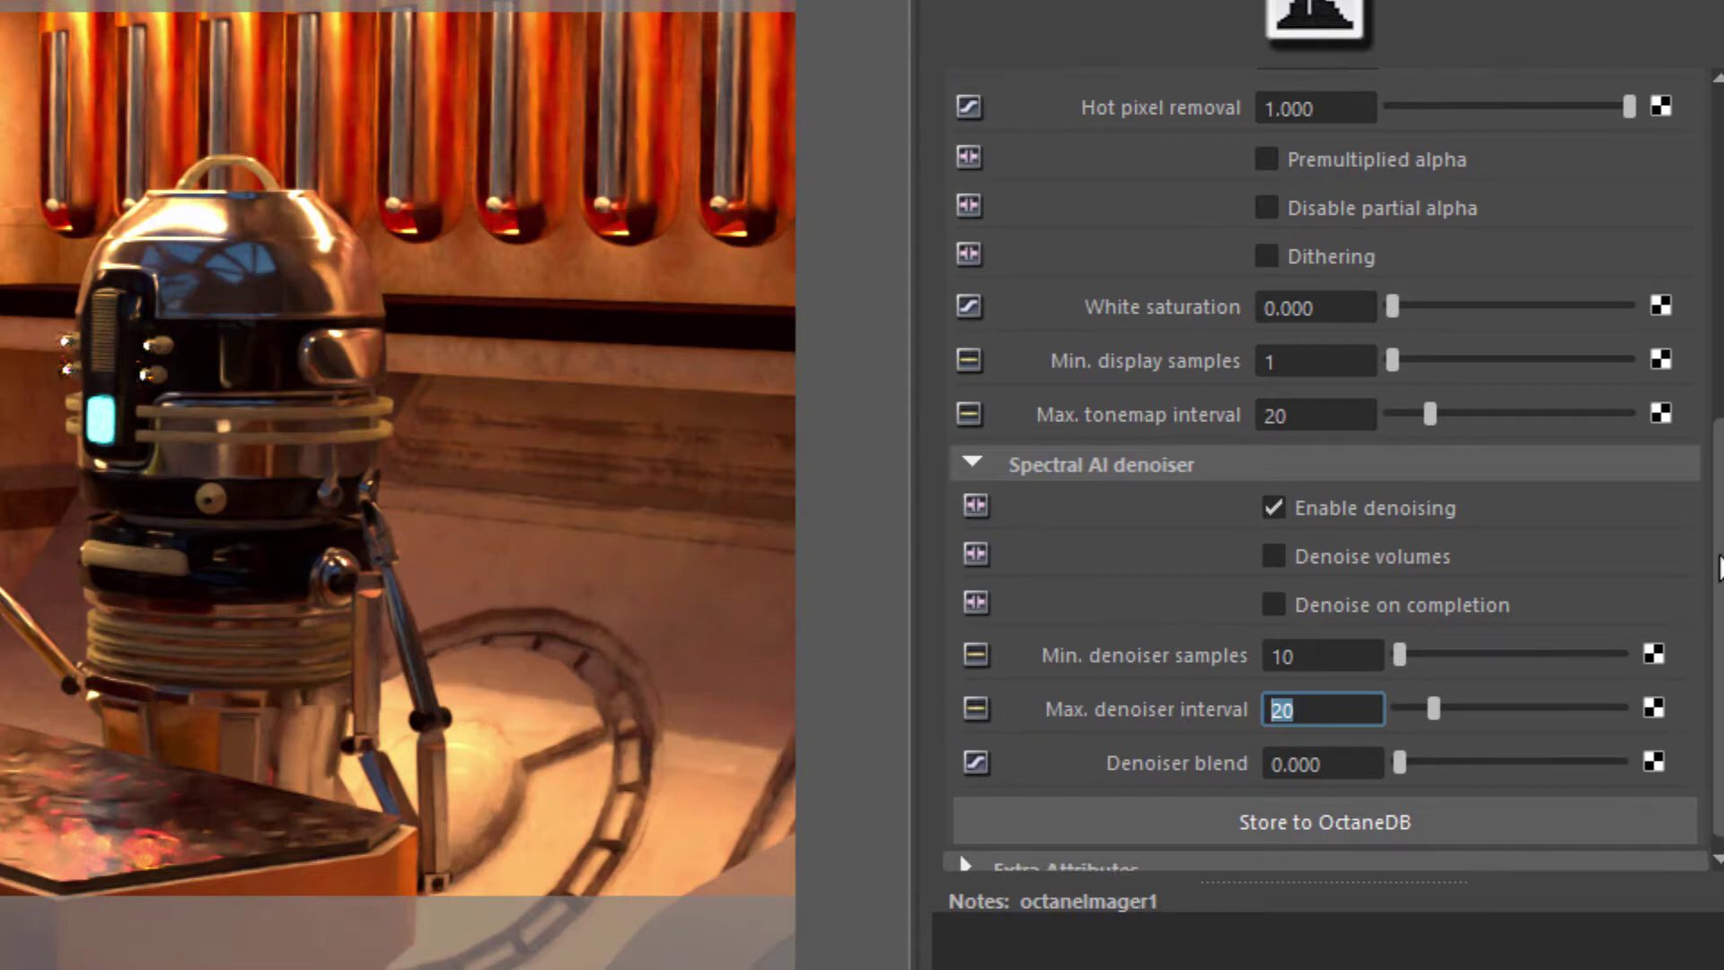
{"action": "scroll", "coordinate": [1329, 467], "scroll_direction": "up", "scroll_amount": 5}
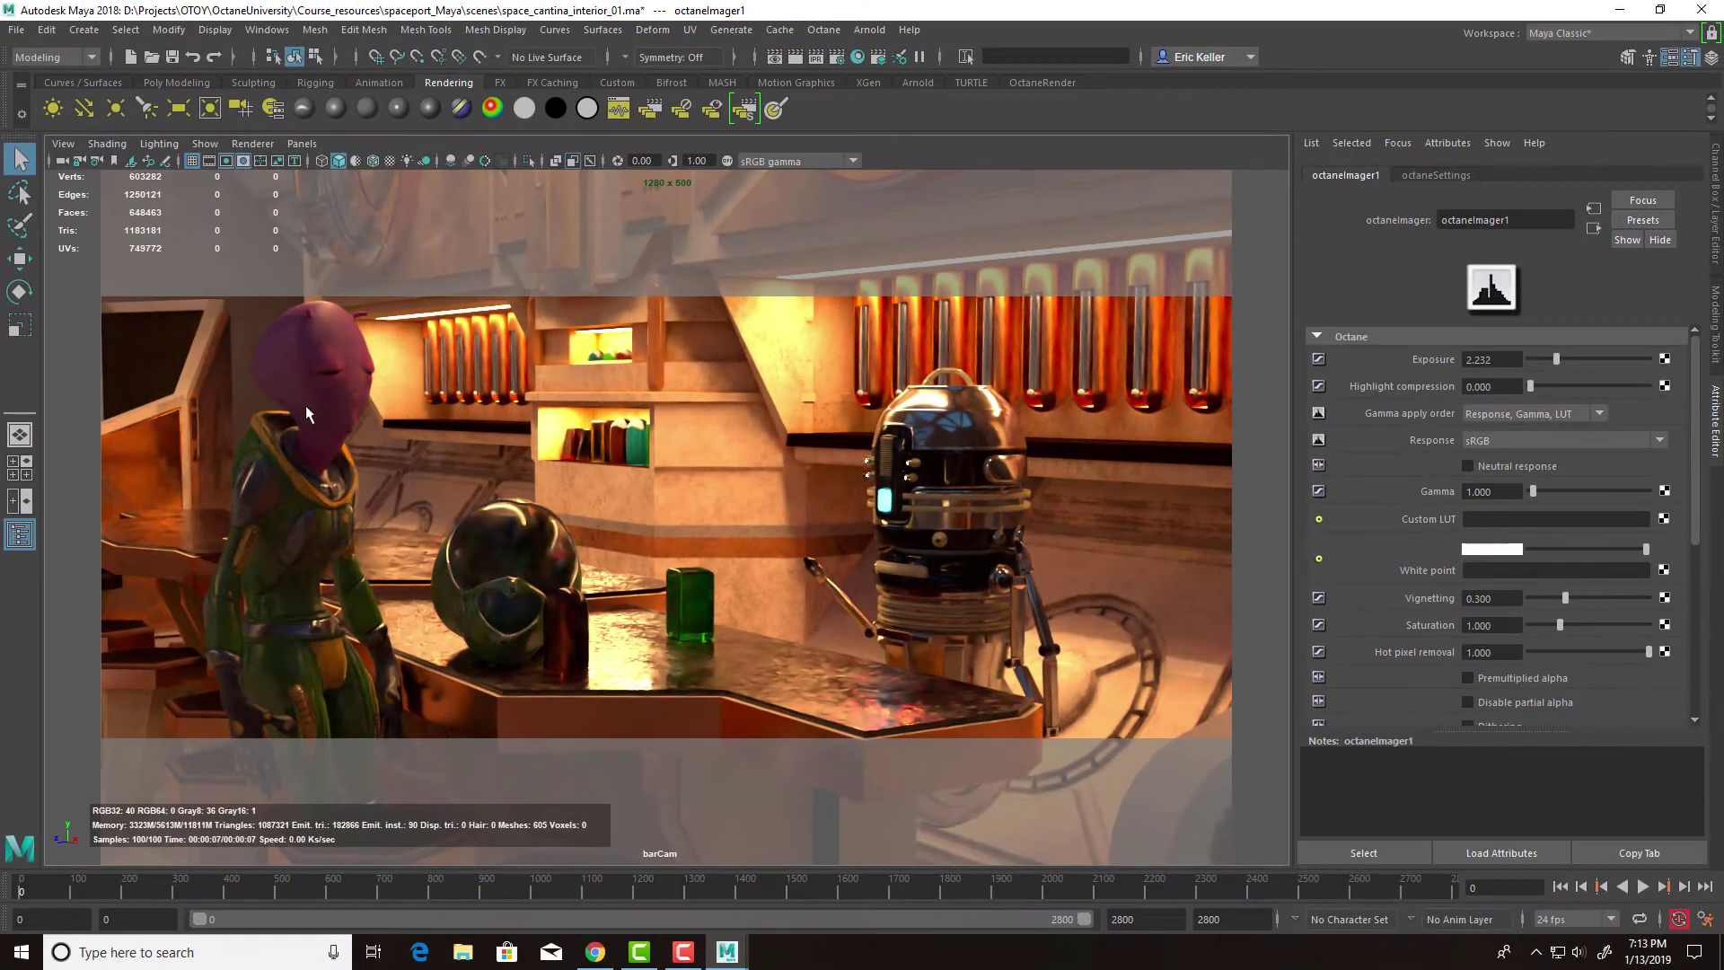
- Restart the cantina viewport render so it re-accumulates samples from zero
{"action": "left_click", "coordinate": [389, 425]}
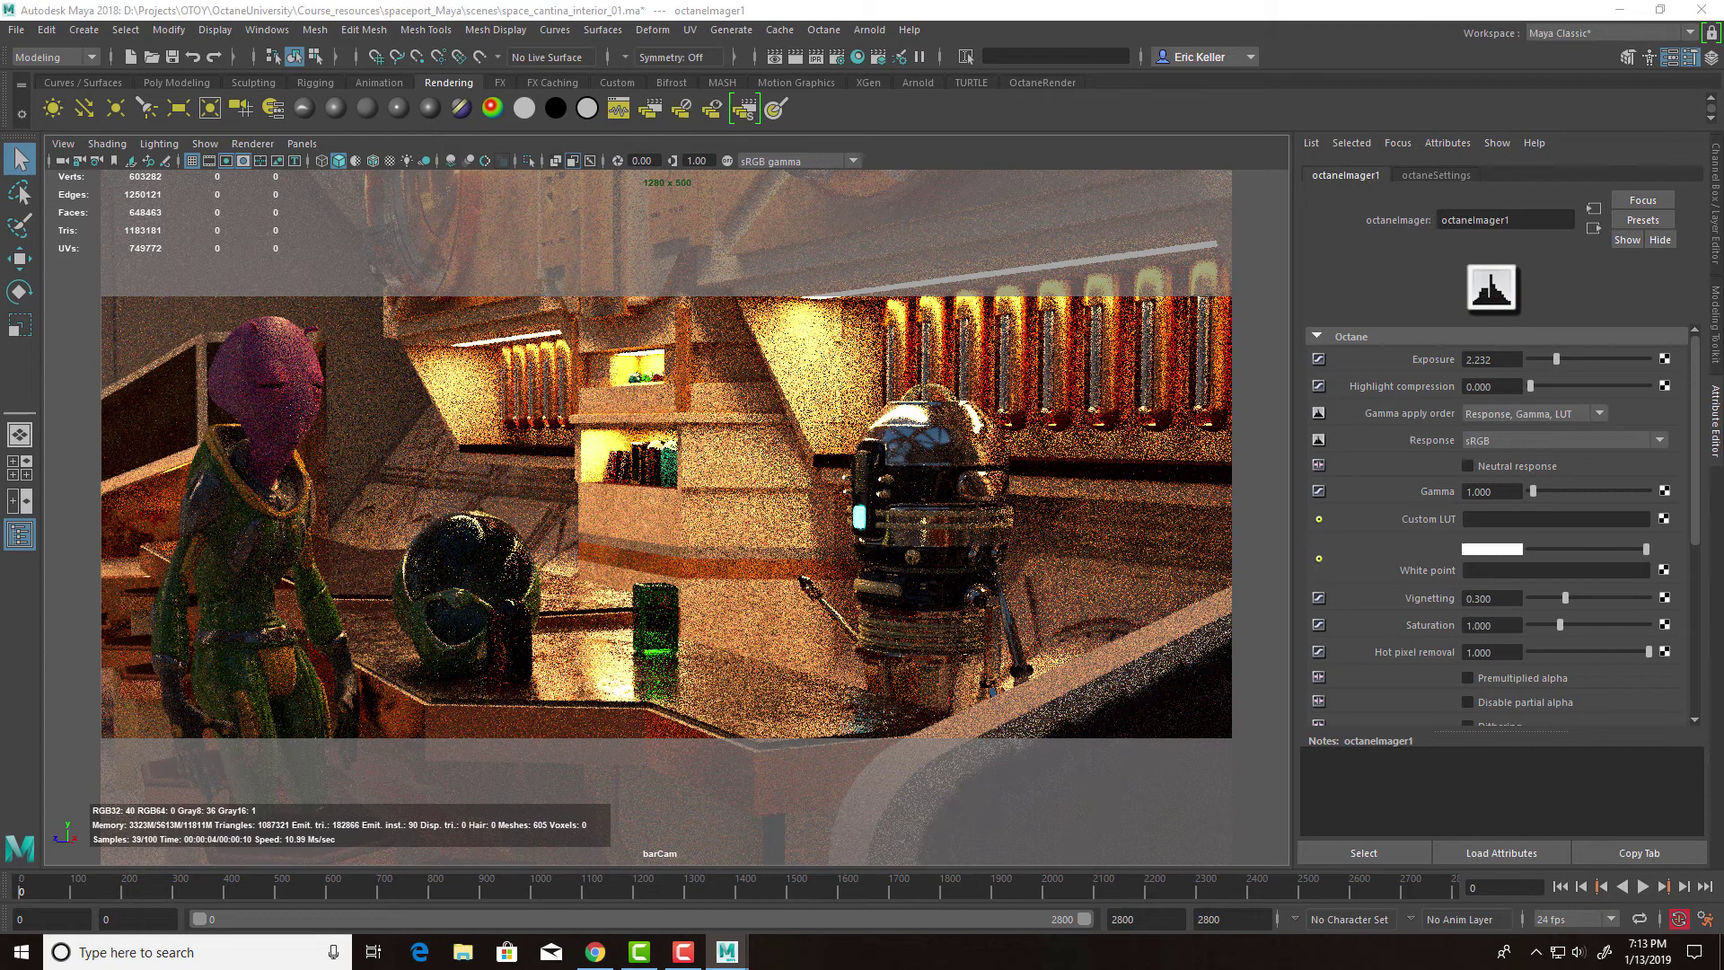
- Load octaneKernel1 in the Attribute Editor via the Kernel button, then close Render Settings
{"action": "key", "text": "ctrl+shift+t"}
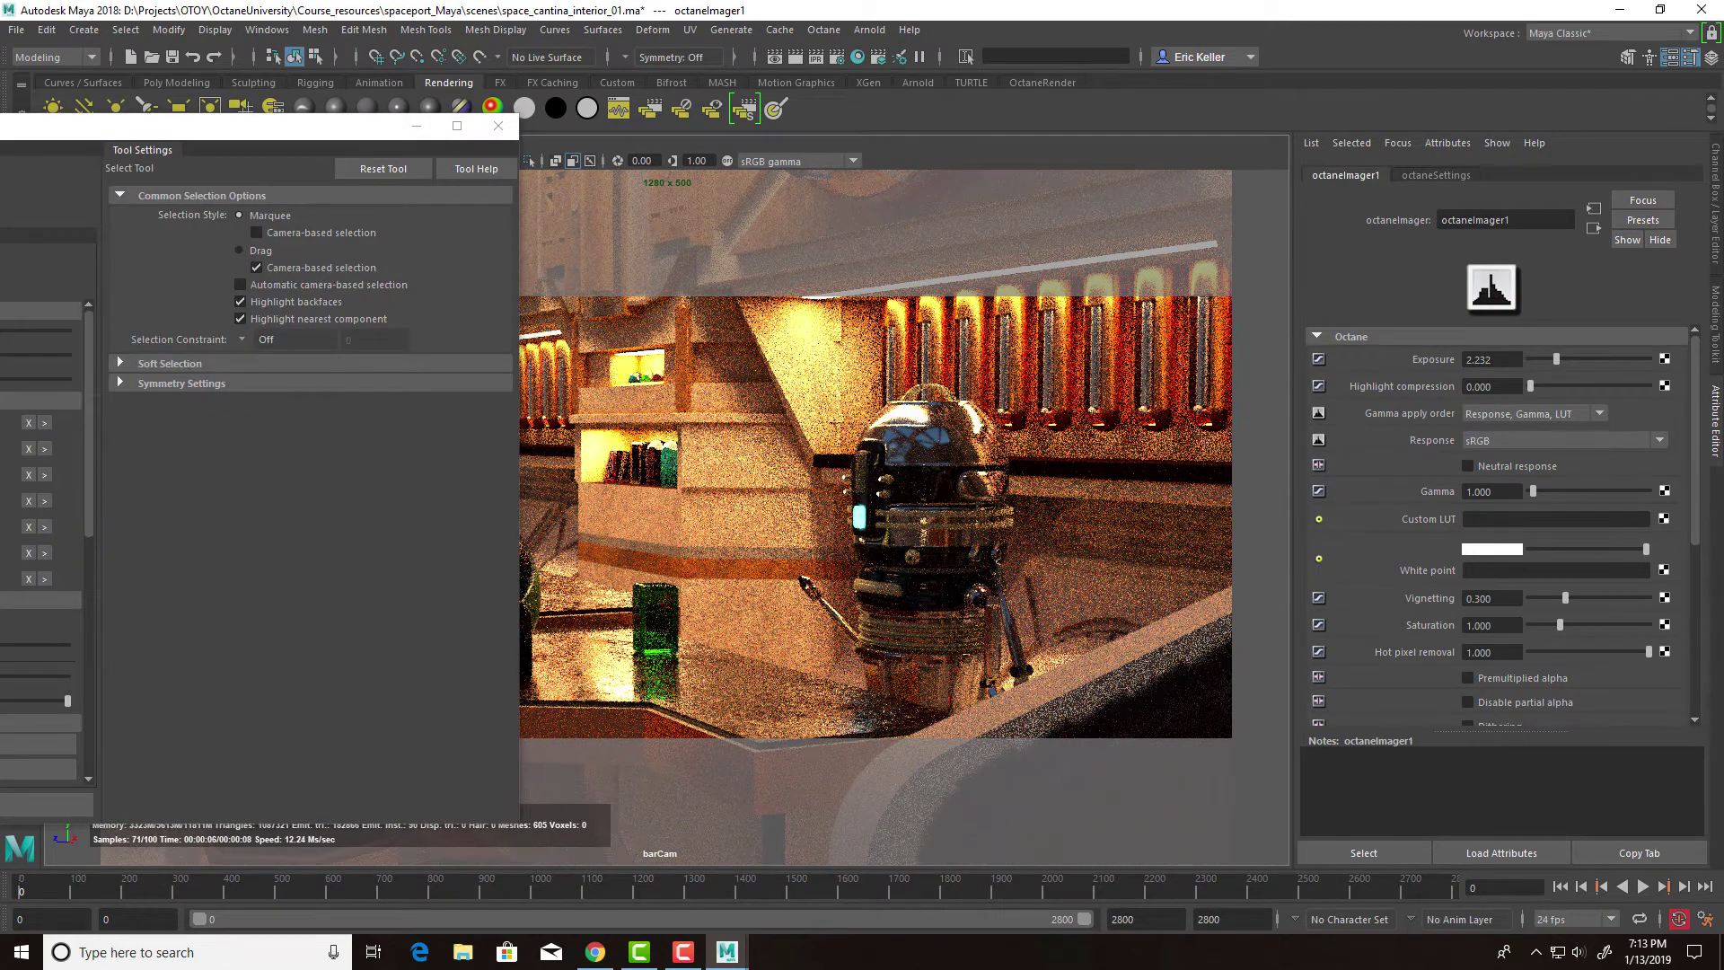
{"action": "left_click_drag", "start_coordinate": [269, 125], "coordinate": [896, 139]}
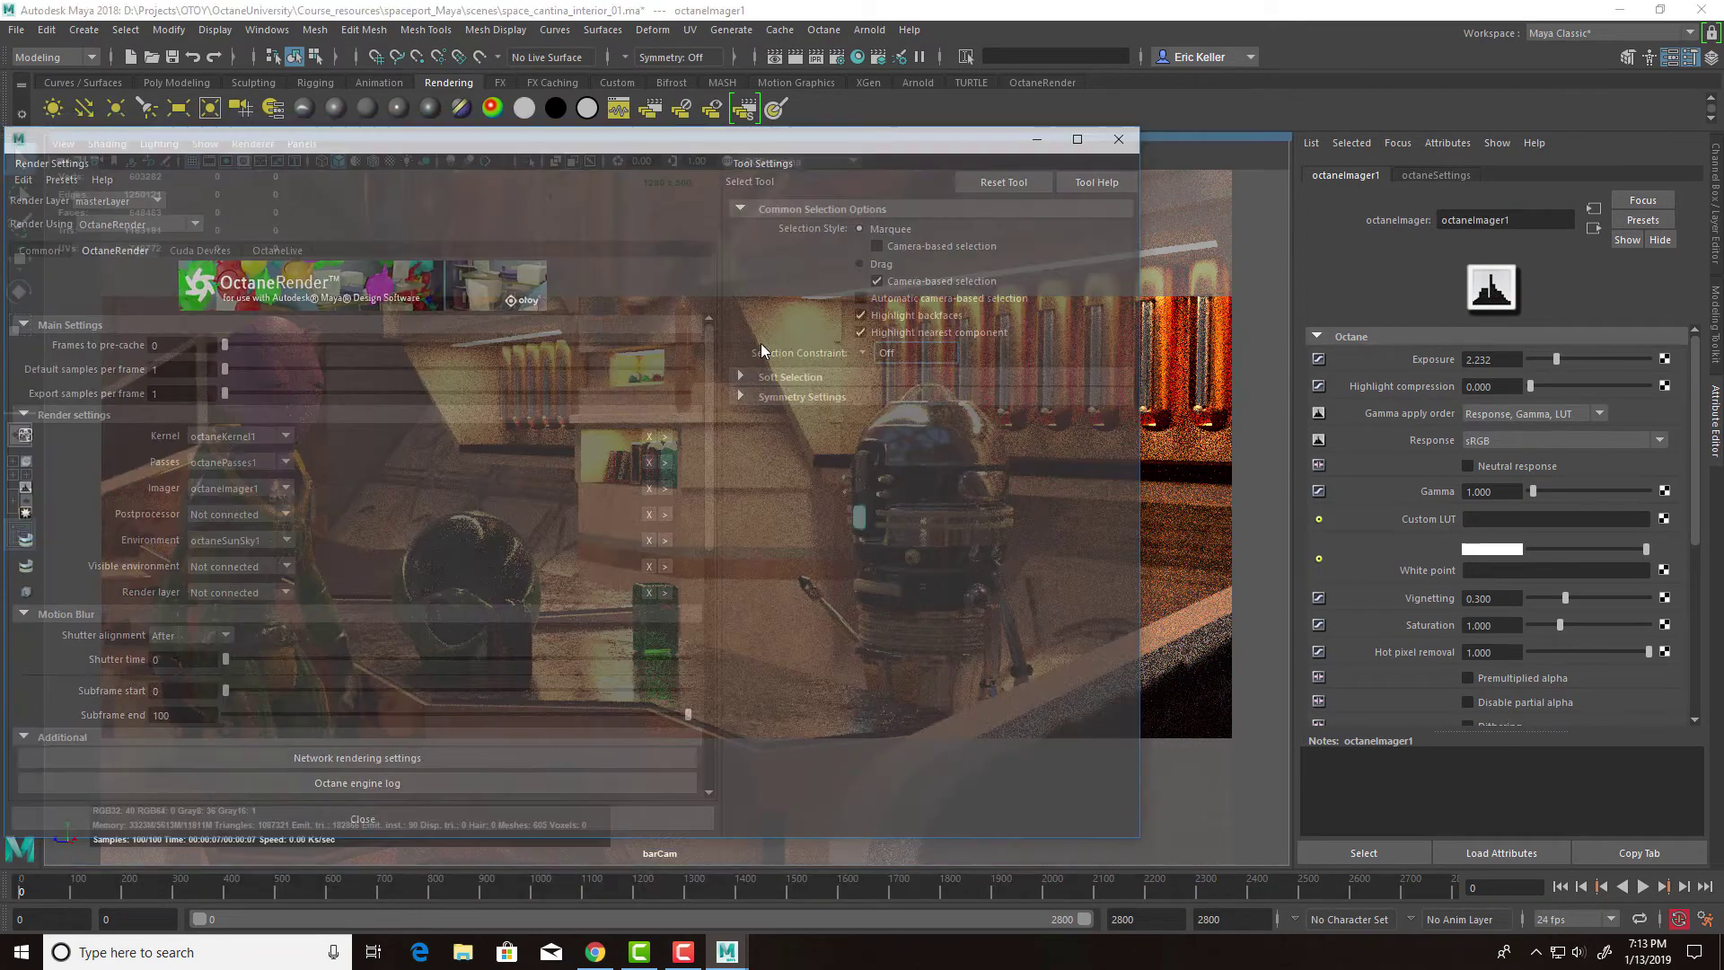
{"action": "left_click", "coordinate": [673, 437]}
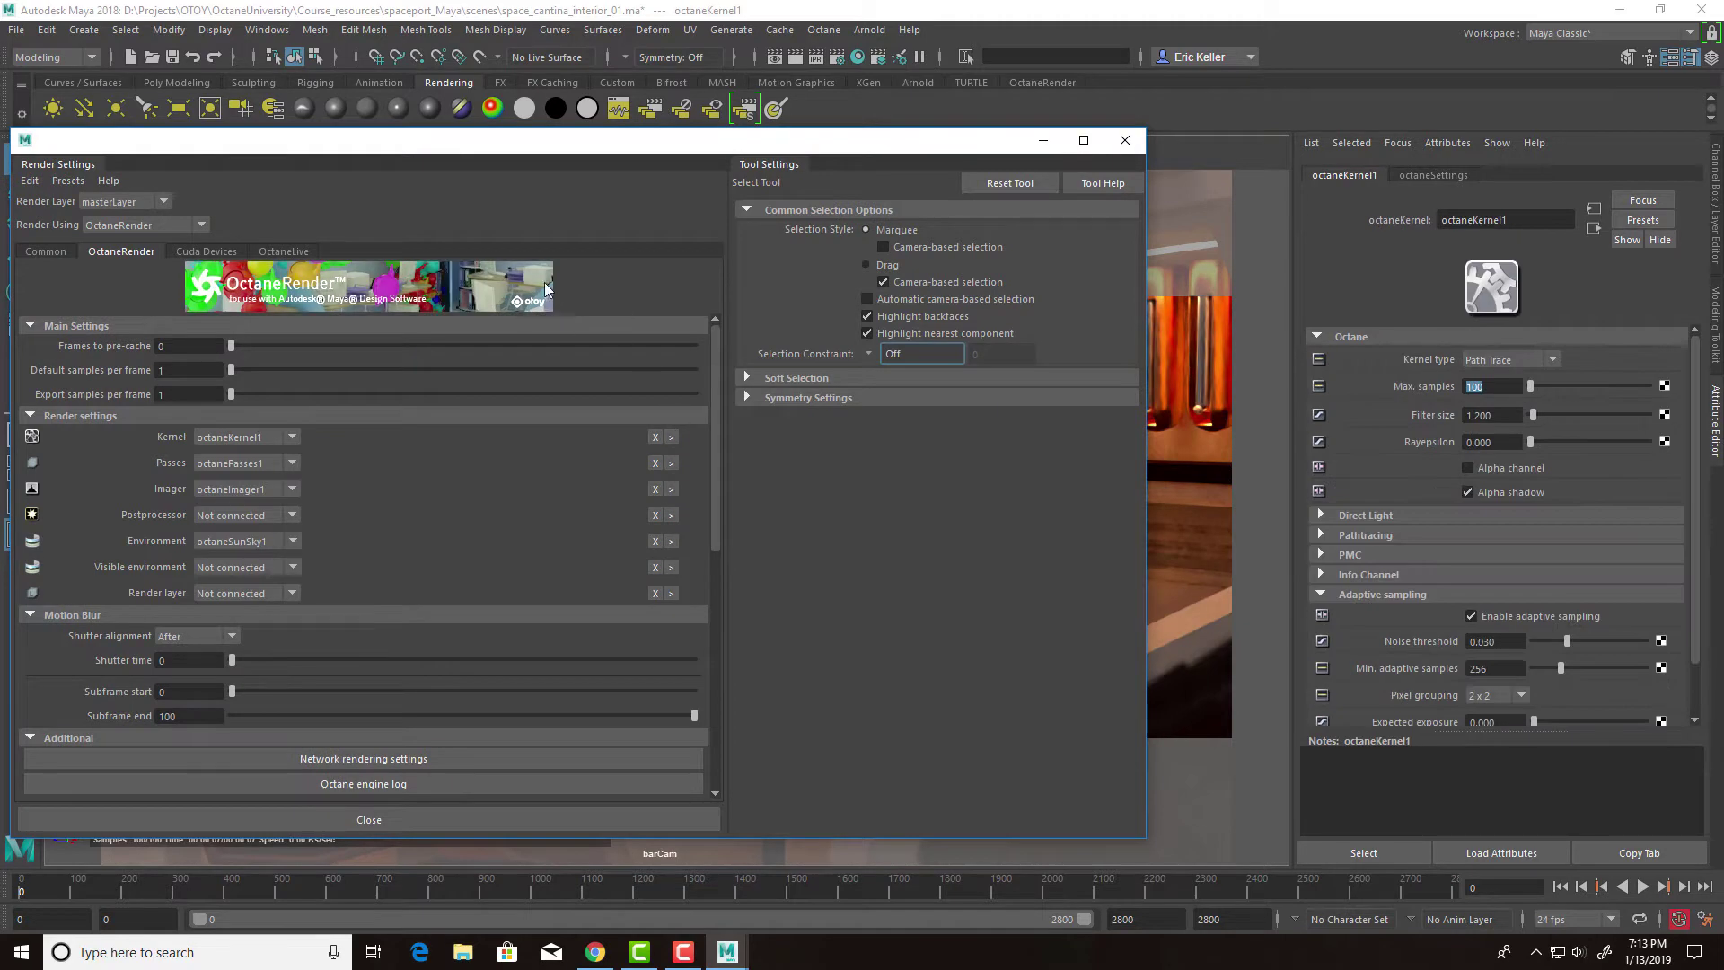
{"action": "left_click_drag", "start_coordinate": [479, 154], "coordinate": [387, 166]}
{"action": "left_click", "coordinate": [1032, 153]}
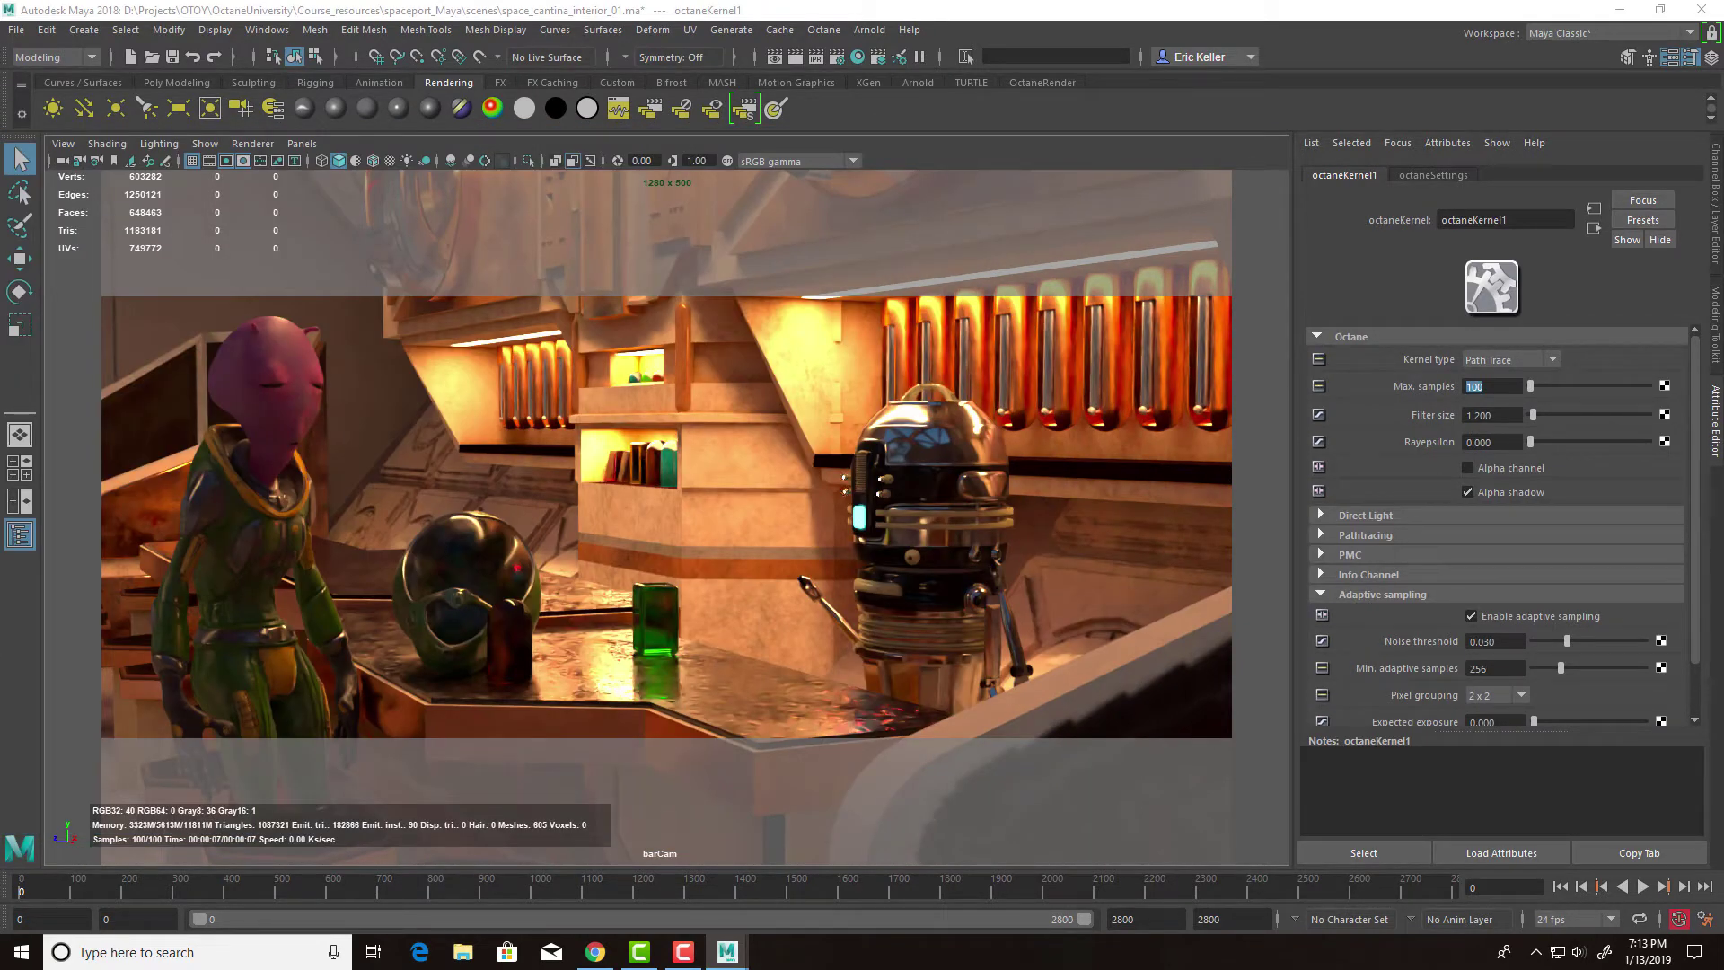
- Change the kernel's Max. samples from 100 to 500
{"action": "left_click", "coordinate": [1490, 388]}
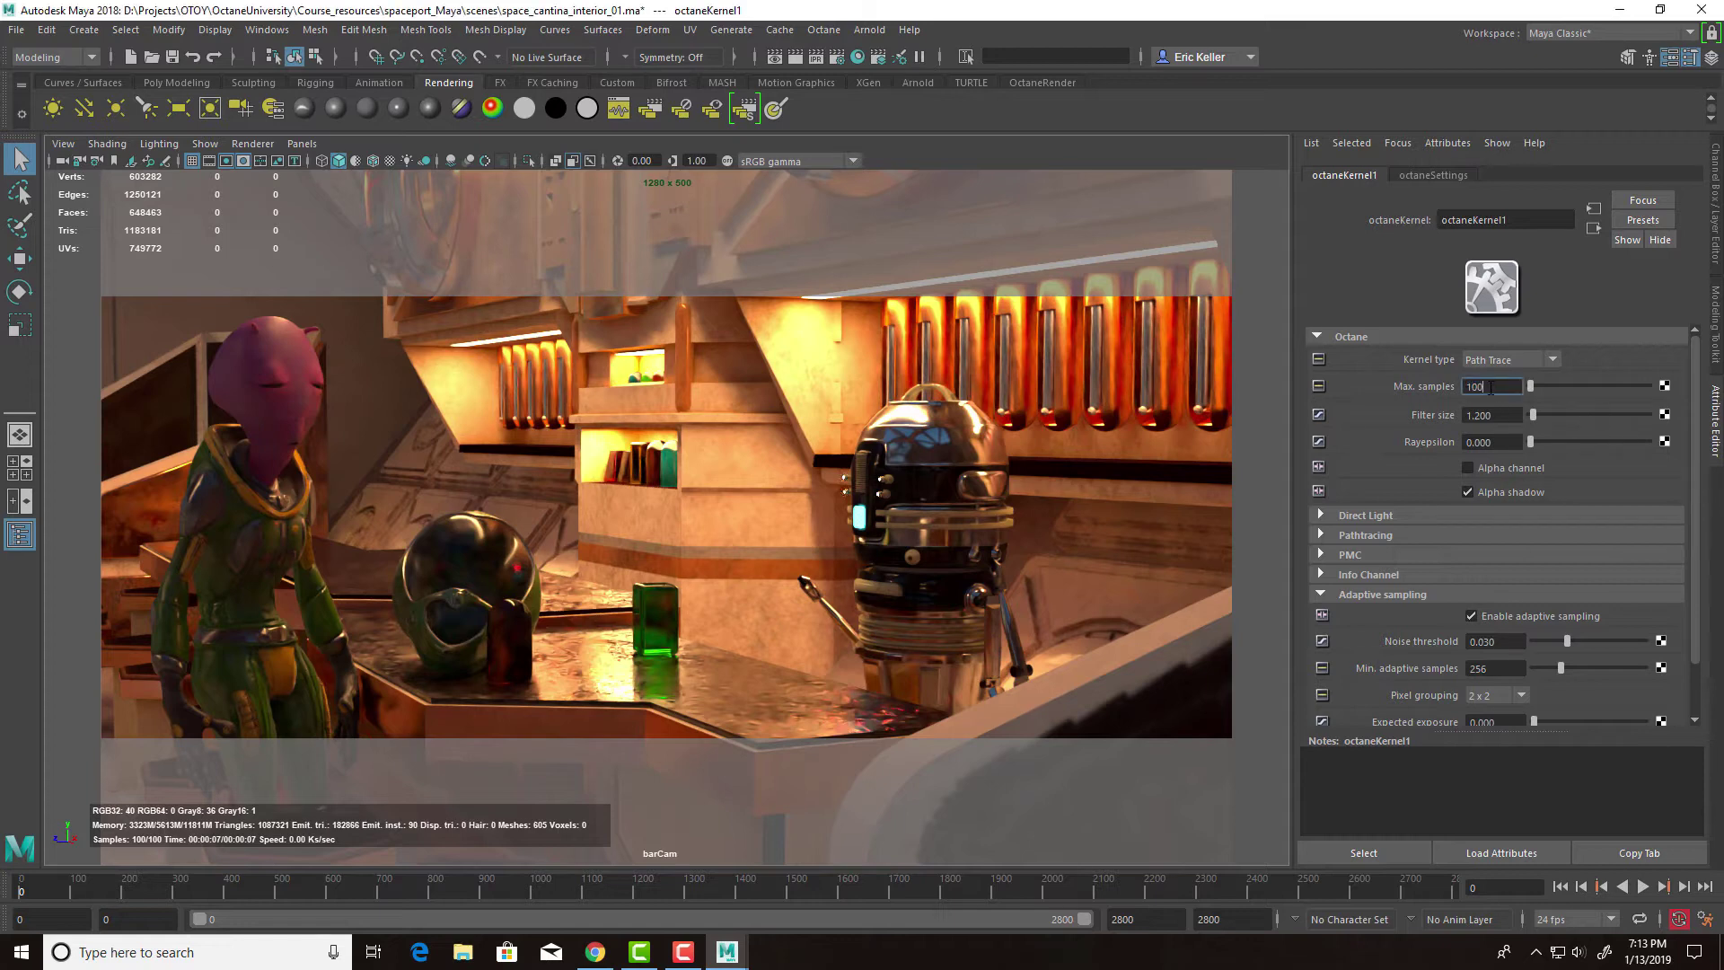
{"action": "left_click_drag", "start_coordinate": [1493, 388], "coordinate": [1406, 386]}
{"action": "type", "text": "500"}
{"action": "key", "text": "Return"}
{"action": "left_click", "coordinate": [438, 639]}
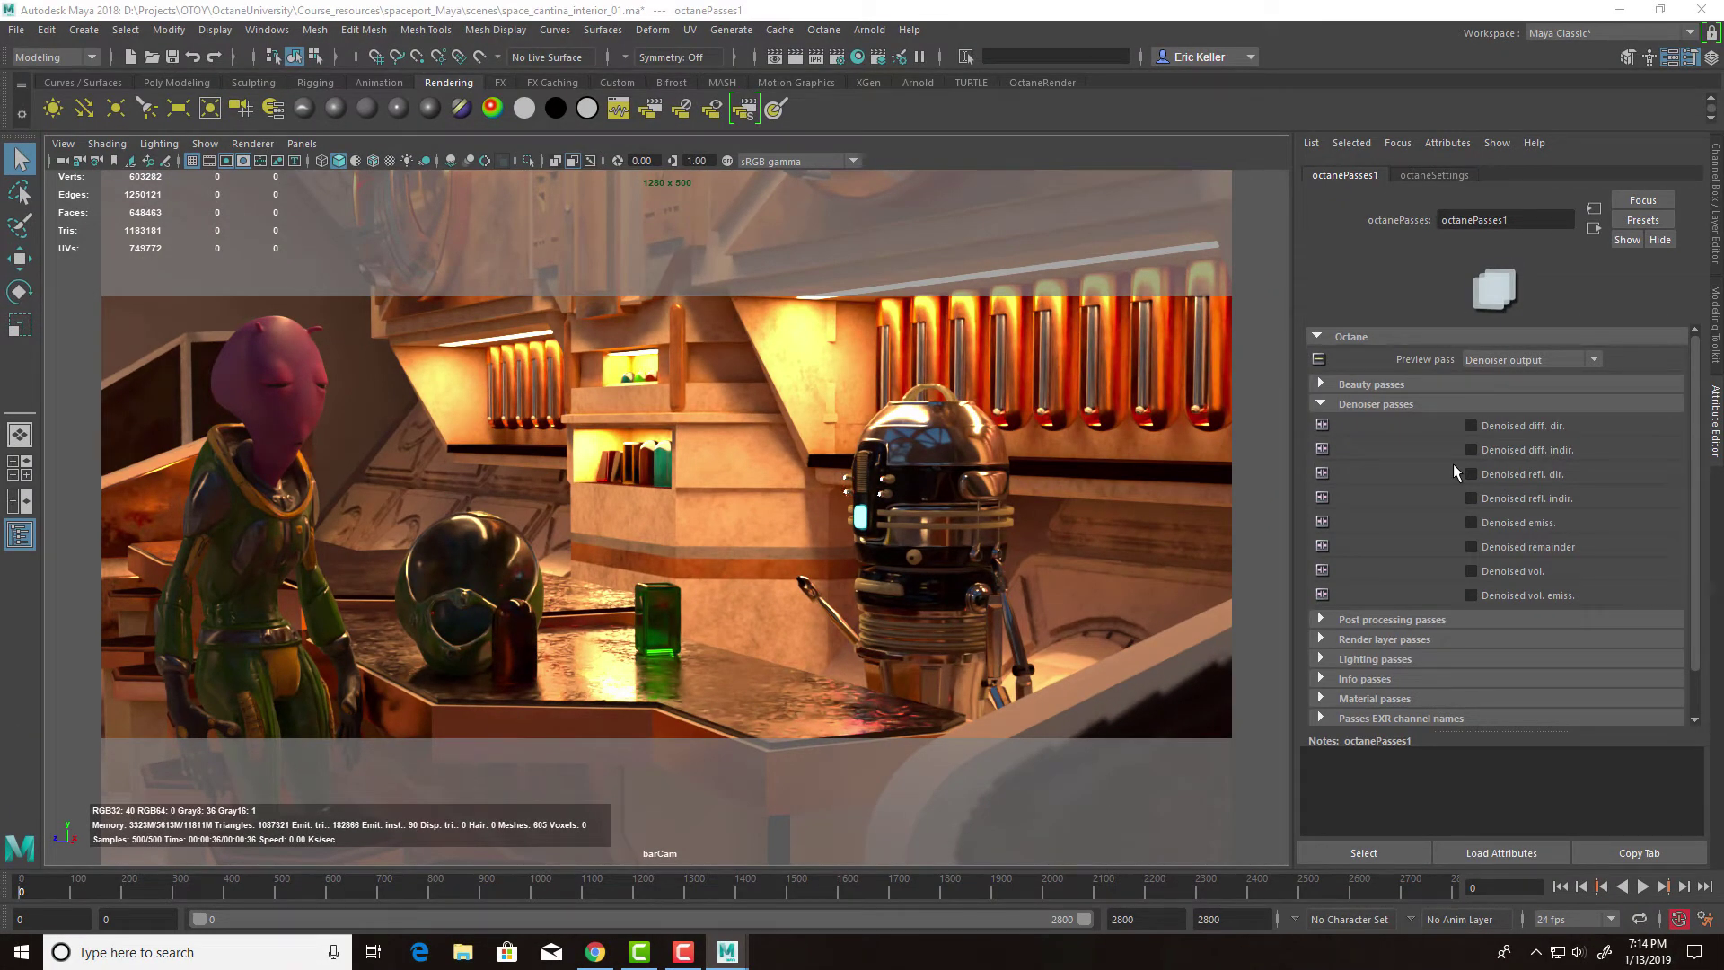
- Enable denoised diffuse and reflection direct/indirect, emission and remainder passes, leaving volume passes off
{"action": "left_click", "coordinate": [1518, 361]}
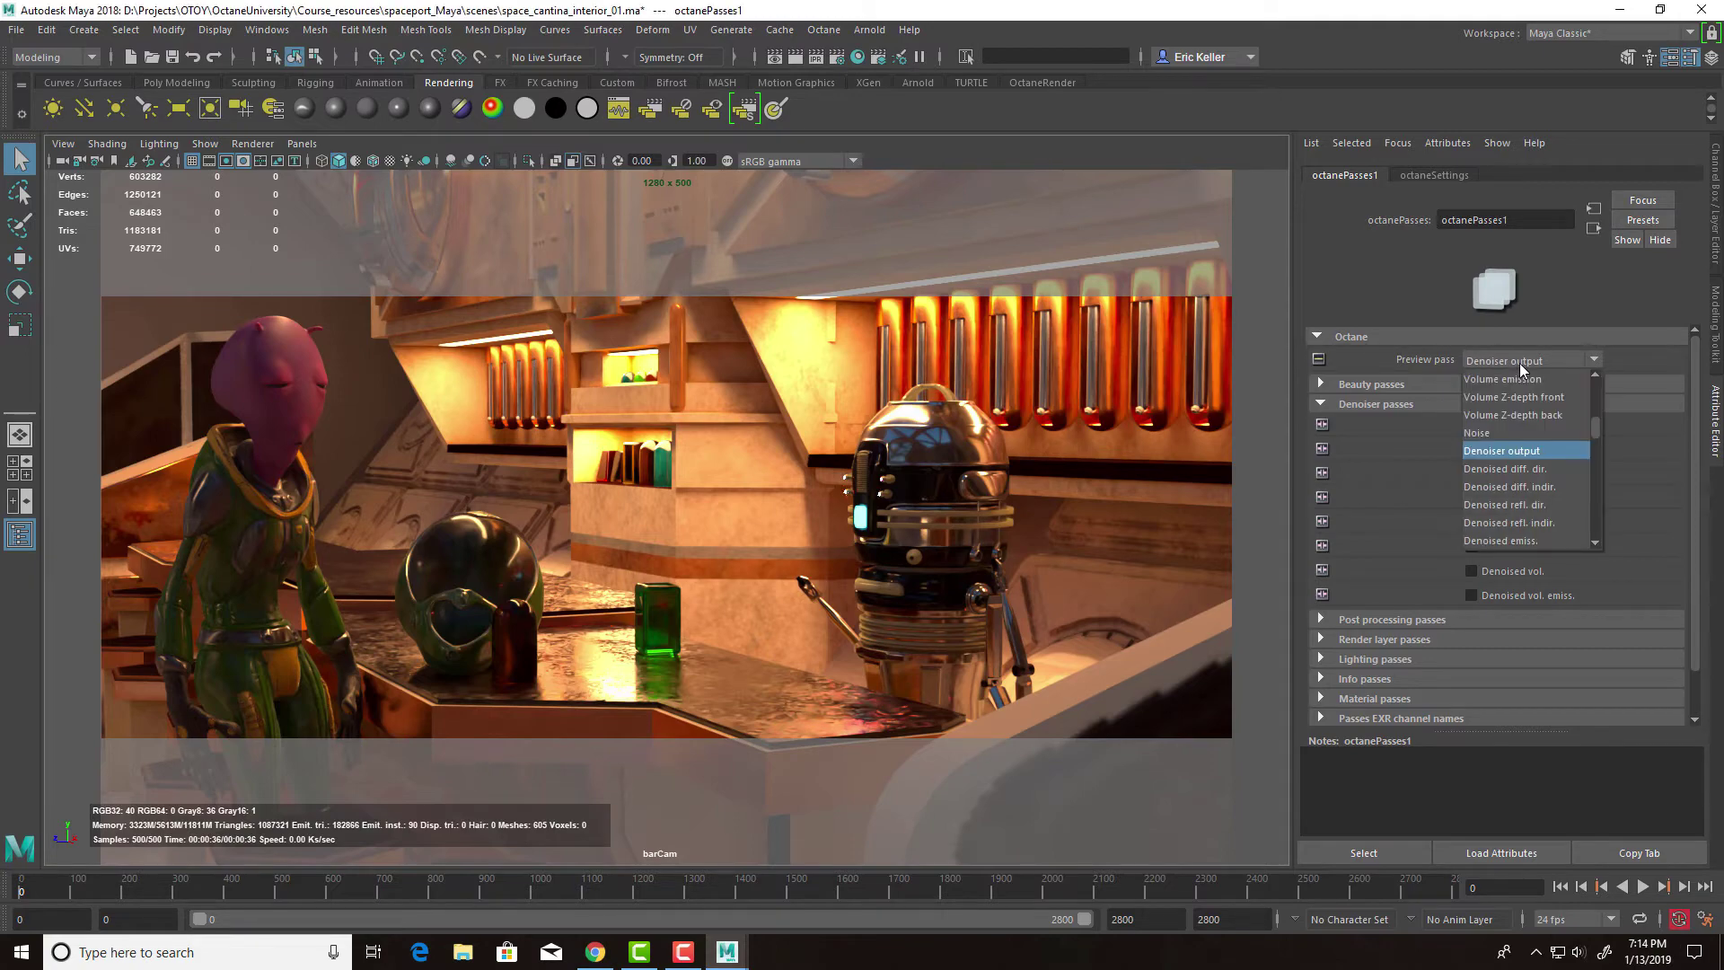
{"action": "left_click", "coordinate": [1518, 361]}
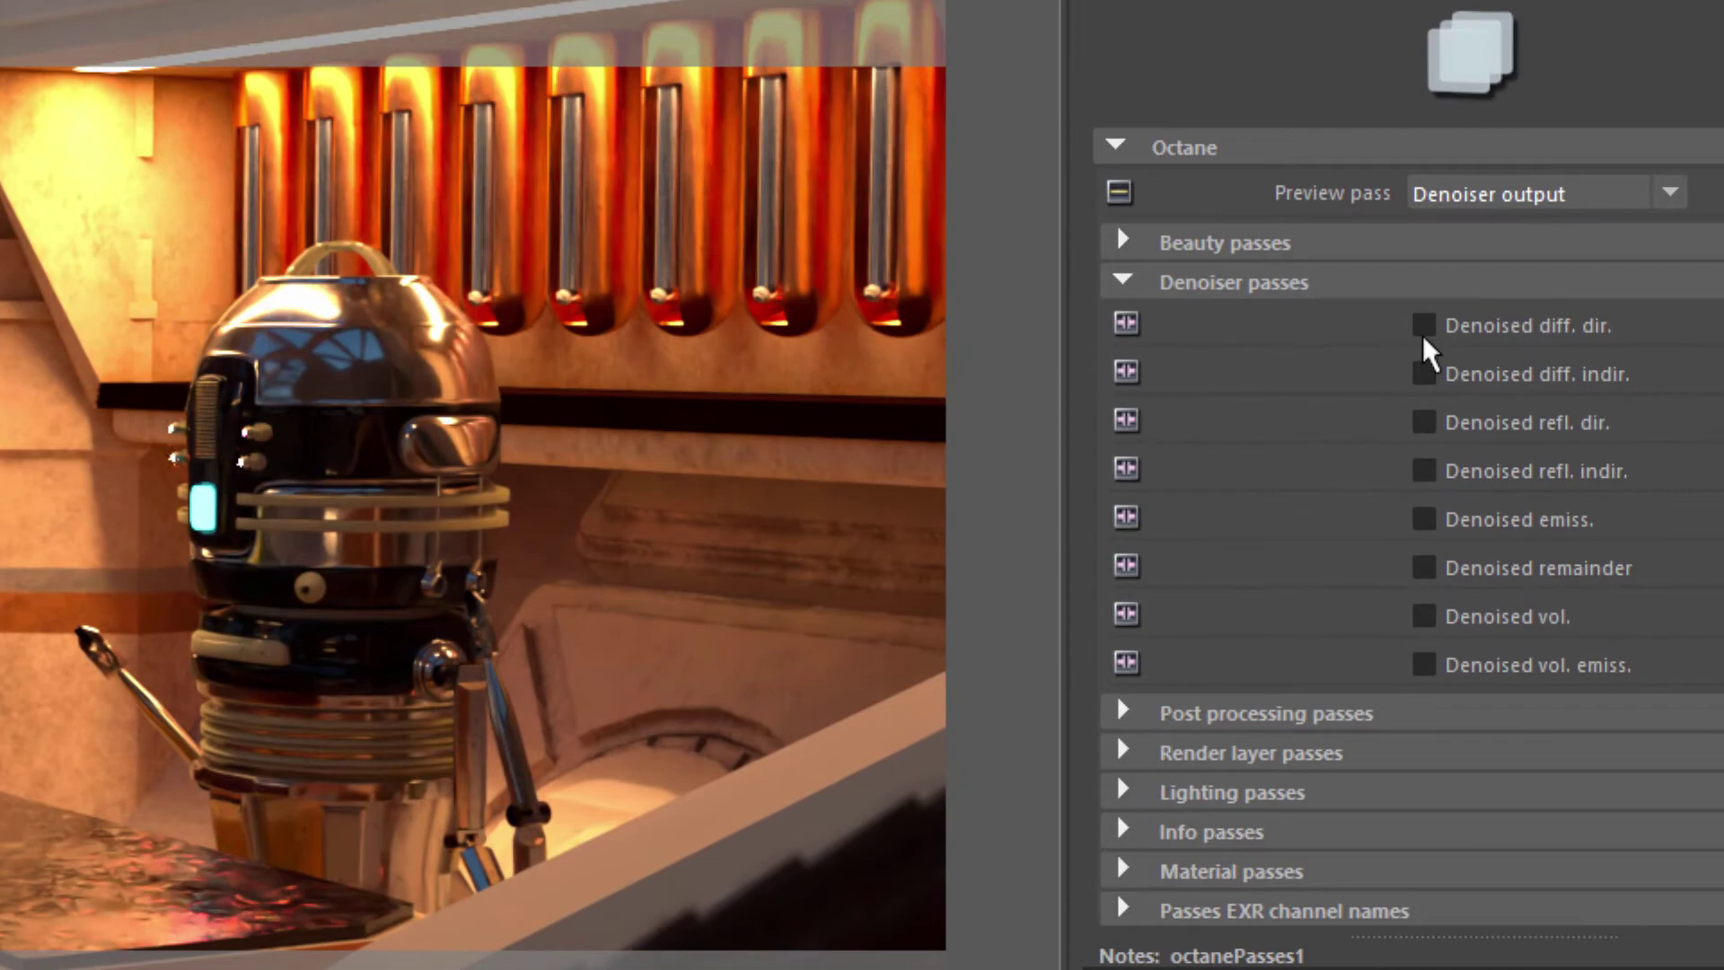
{"action": "left_click", "coordinate": [1426, 326]}
{"action": "left_click", "coordinate": [1427, 372]}
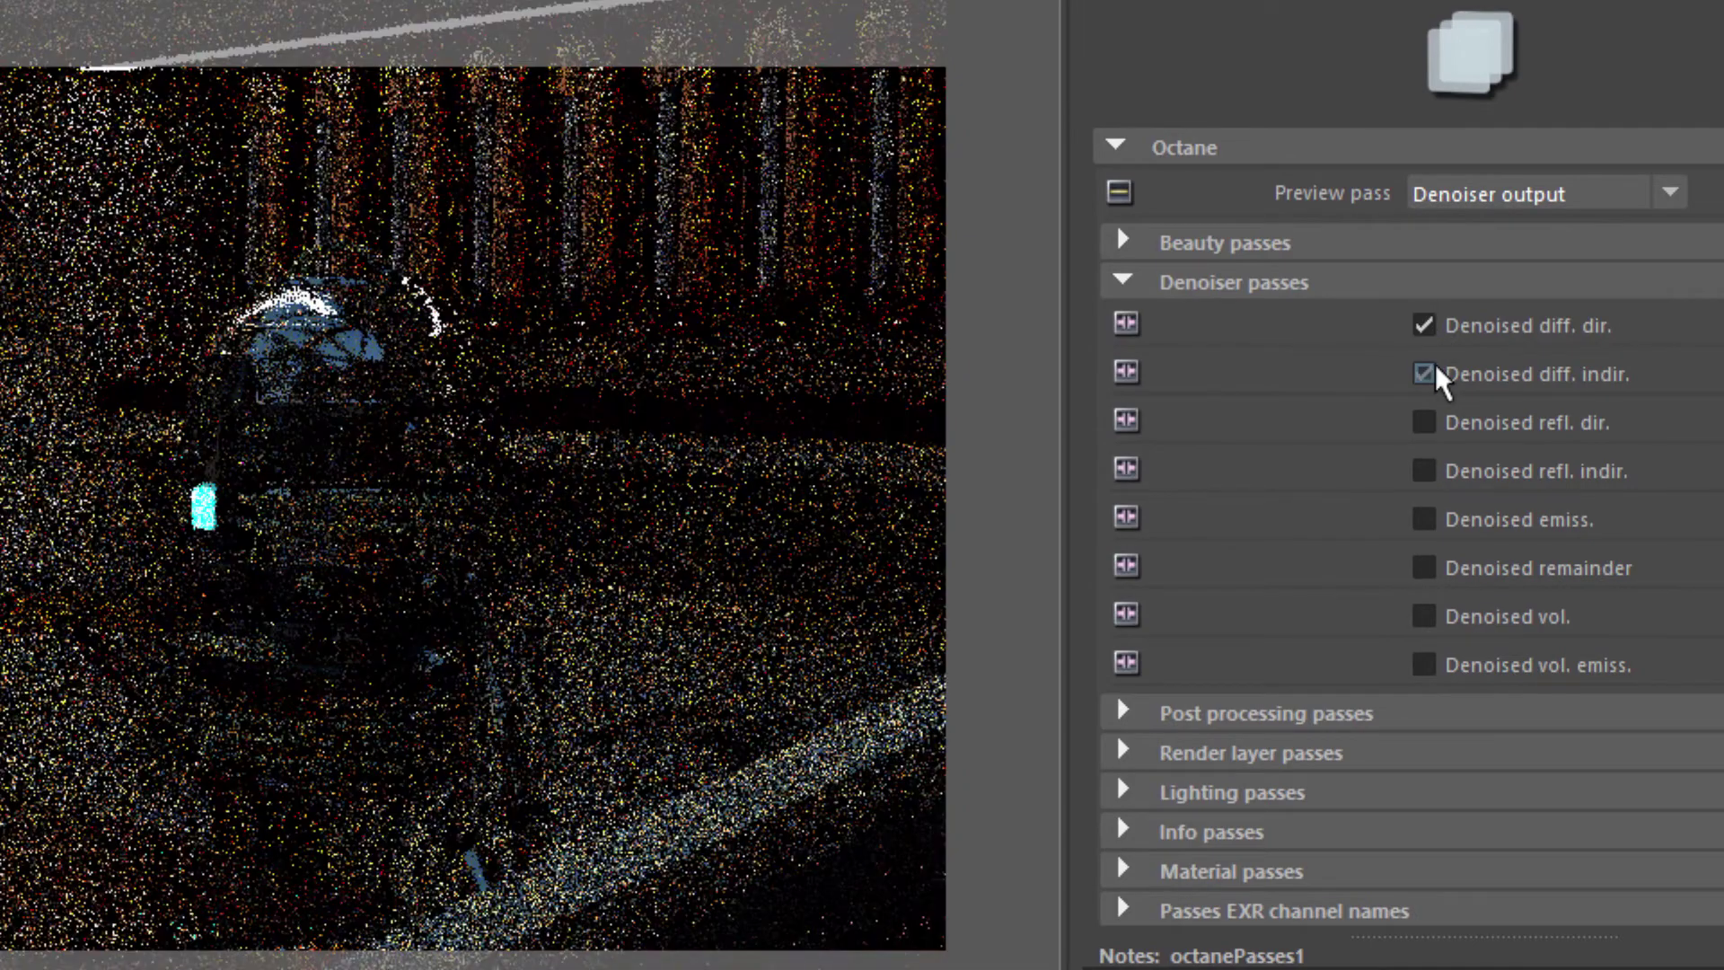
{"action": "left_click", "coordinate": [1424, 422]}
{"action": "left_click", "coordinate": [1424, 470]}
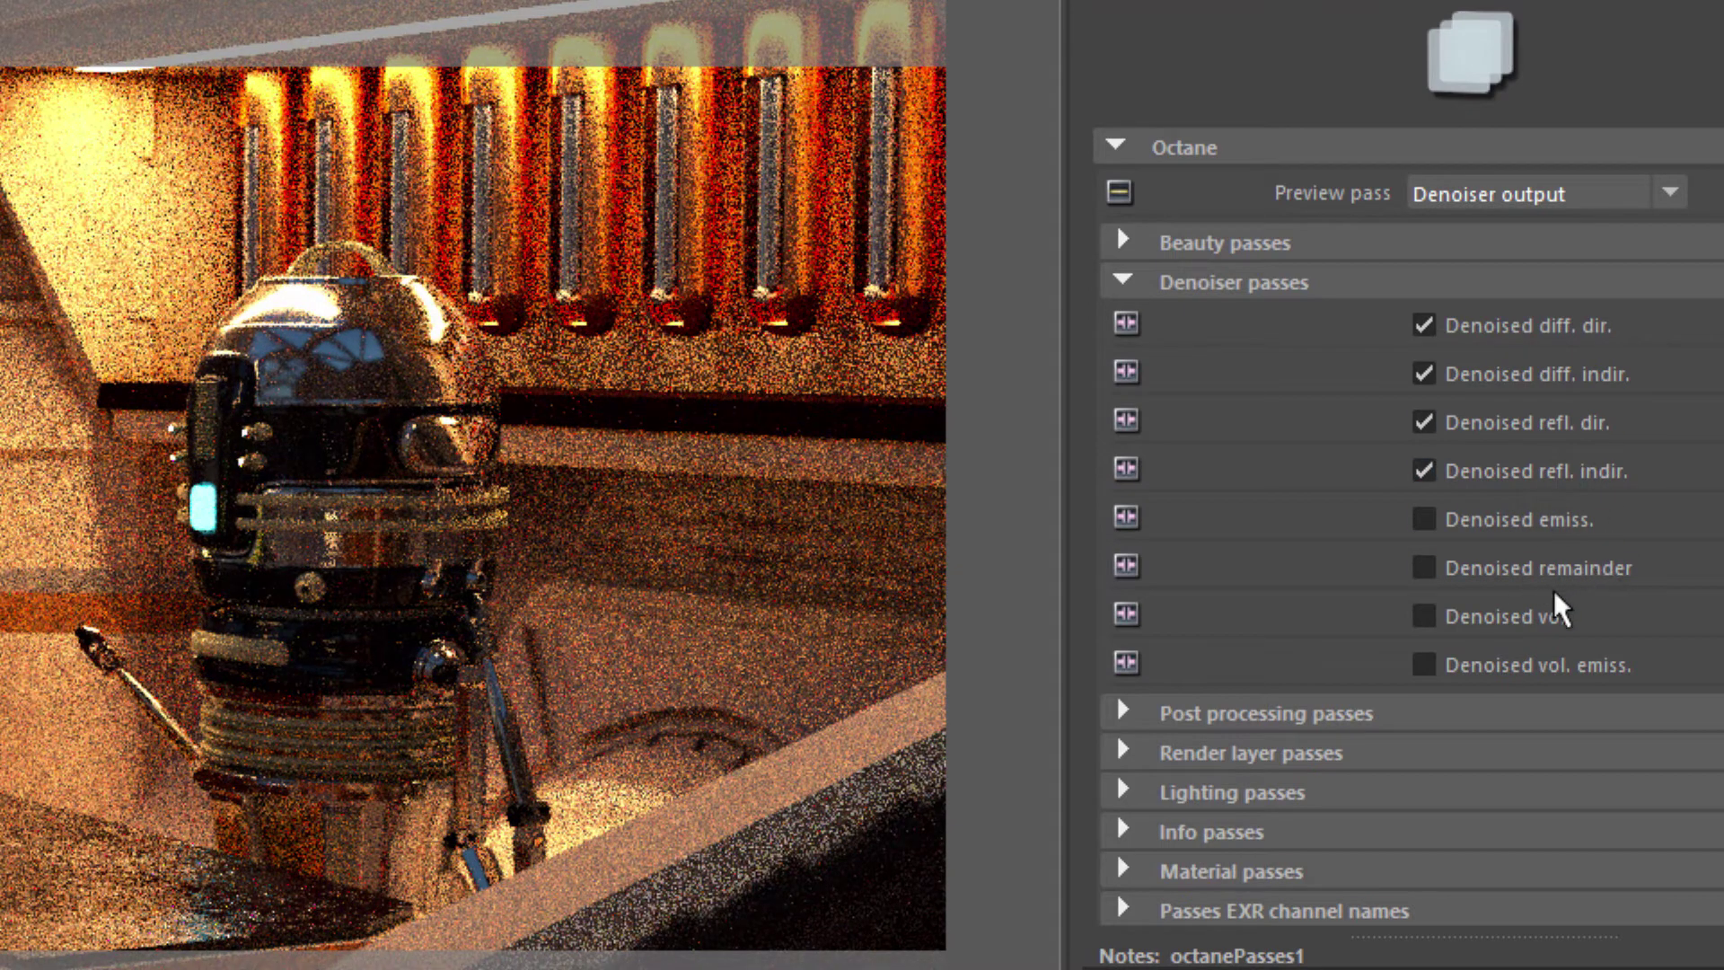
{"action": "left_click", "coordinate": [1481, 521]}
{"action": "left_click", "coordinate": [1511, 569]}
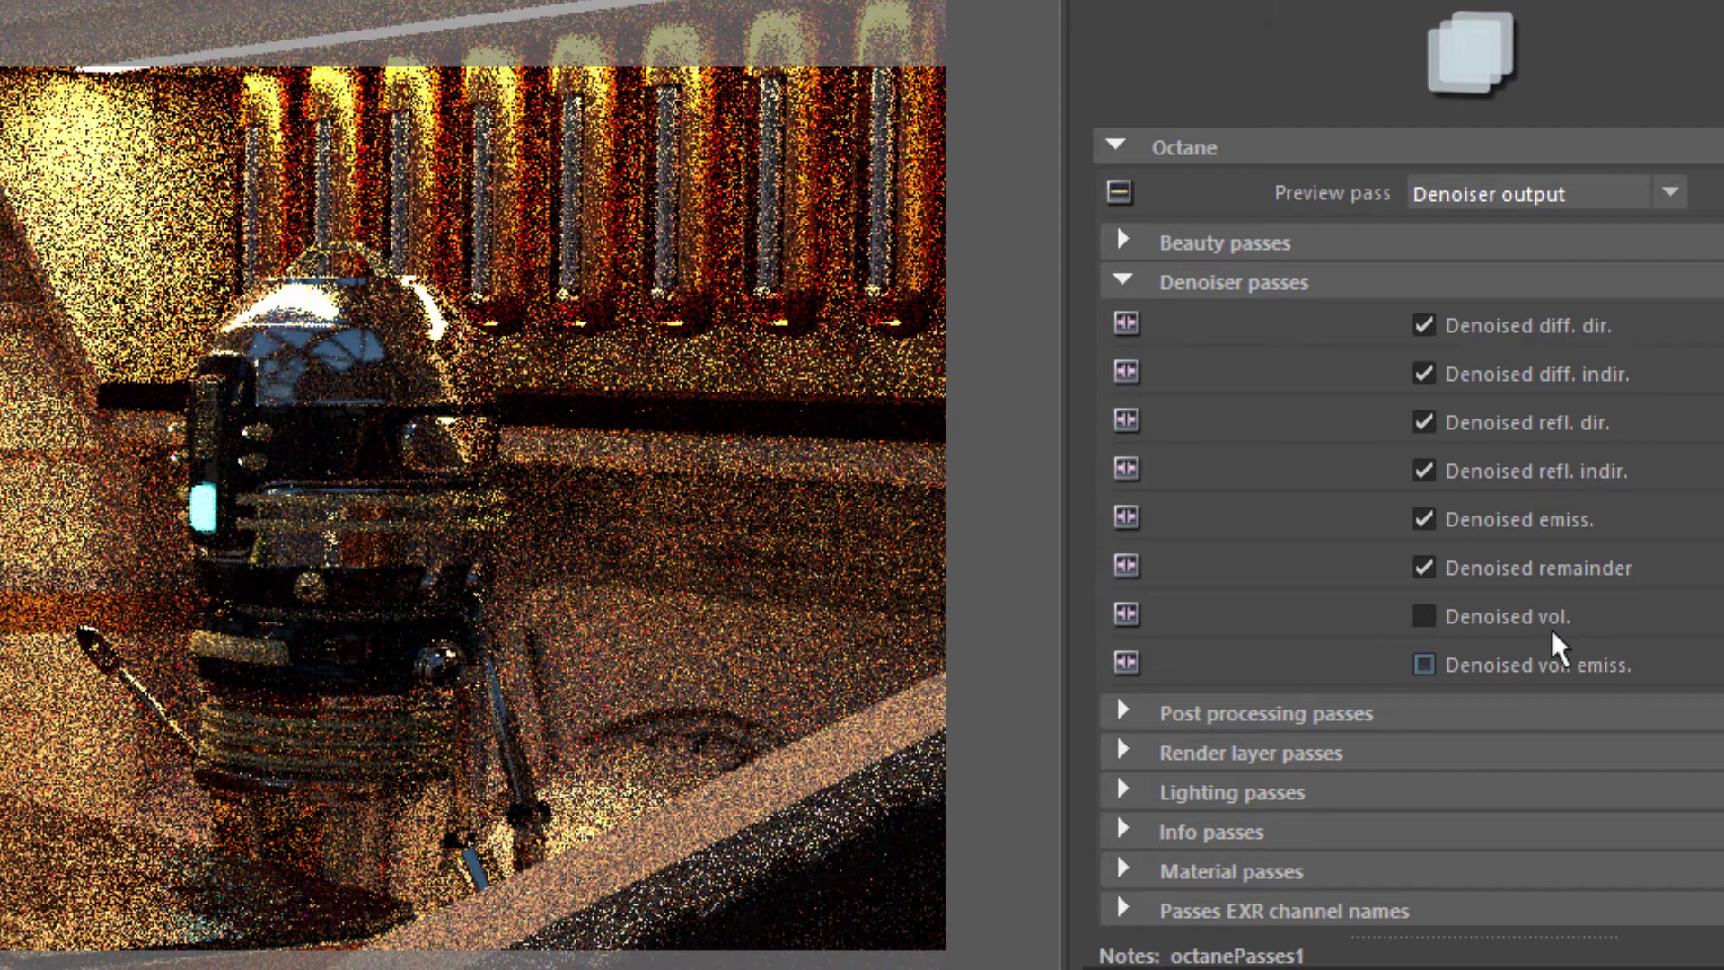
{"action": "left_click", "coordinate": [1530, 195]}
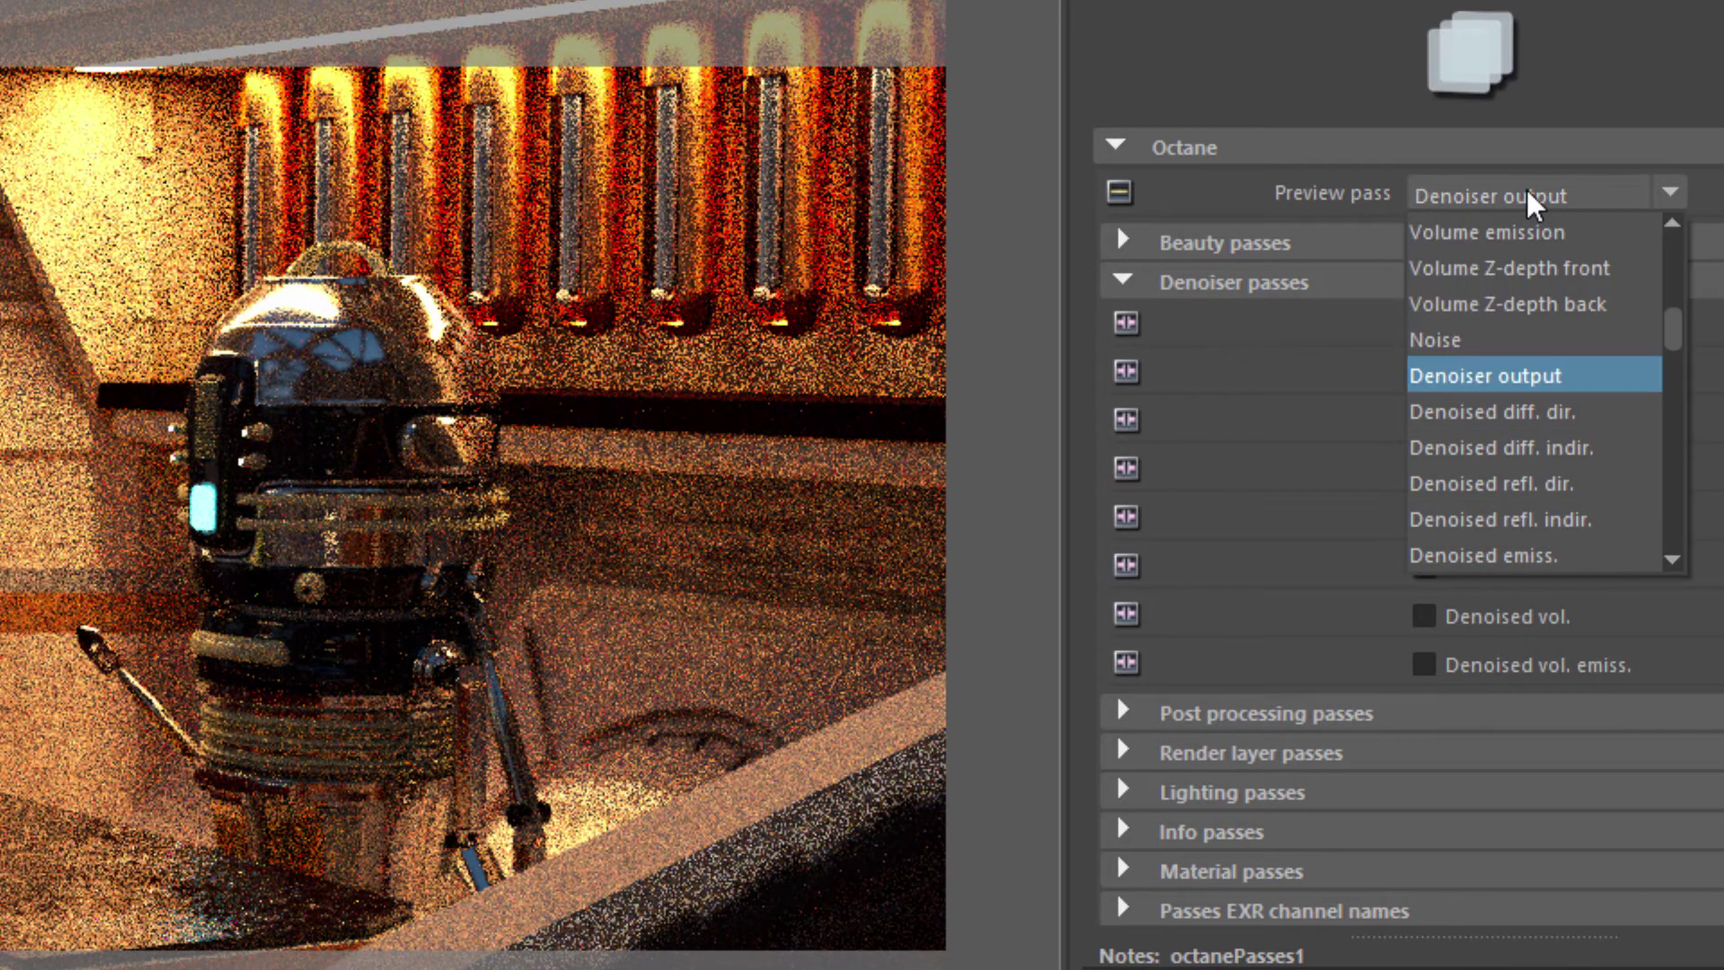
{"action": "left_click", "coordinate": [1546, 413]}
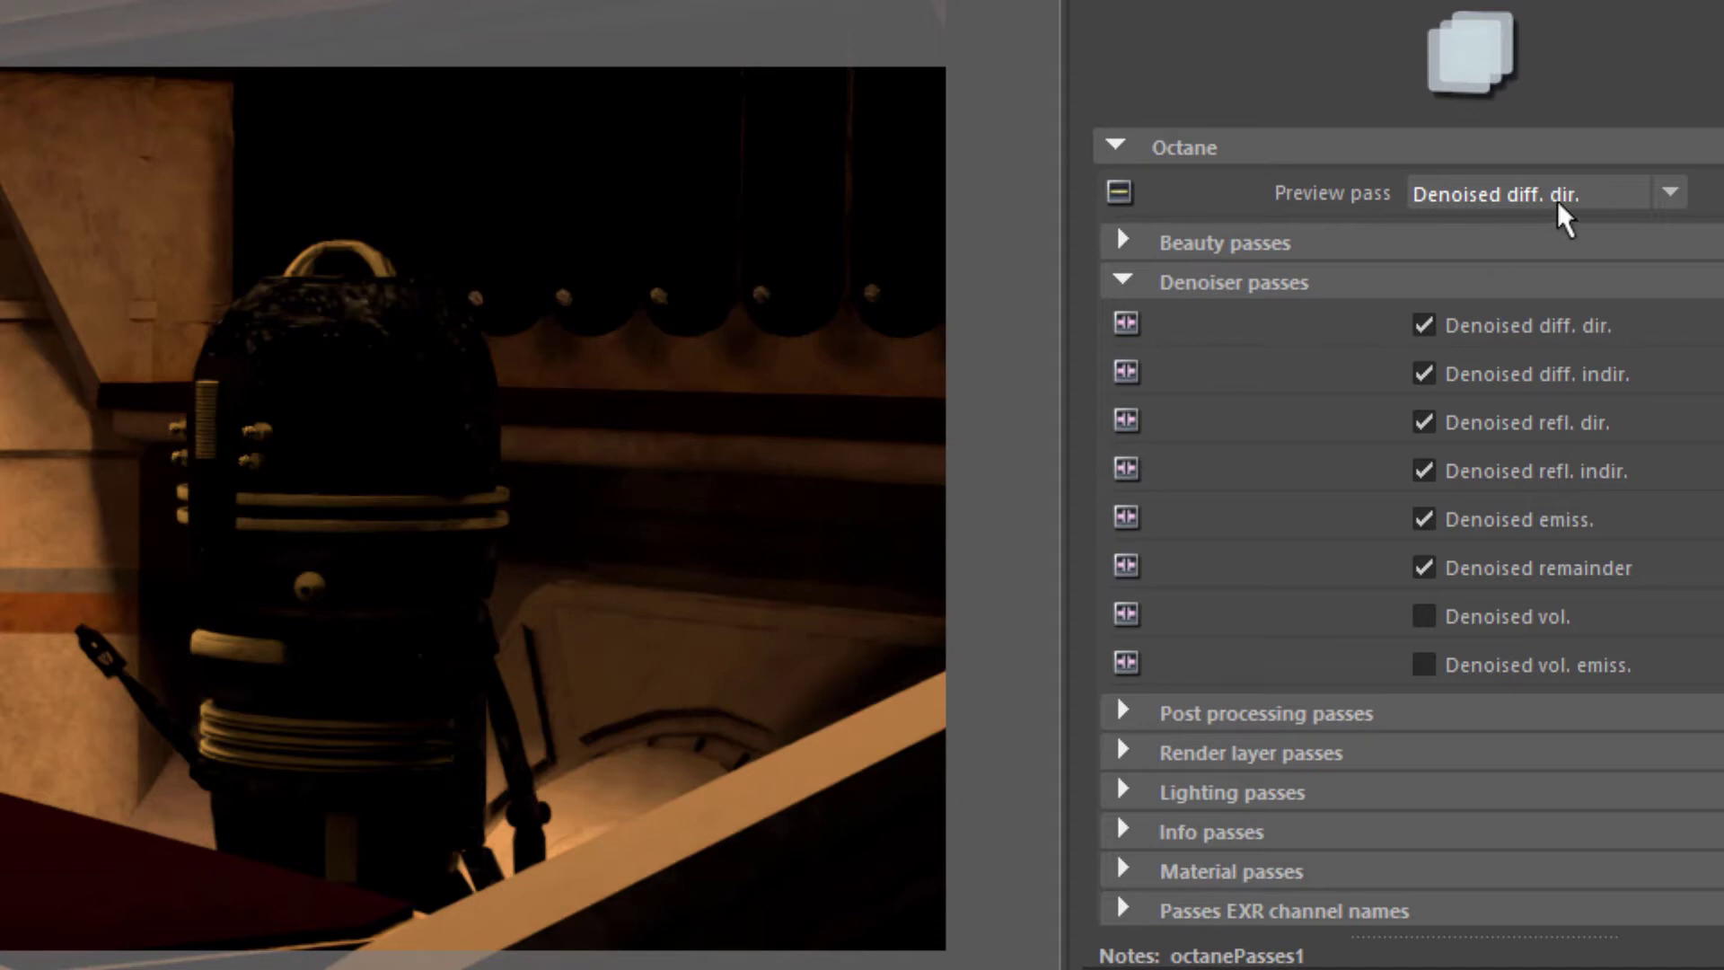
{"action": "left_click", "coordinate": [1592, 194]}
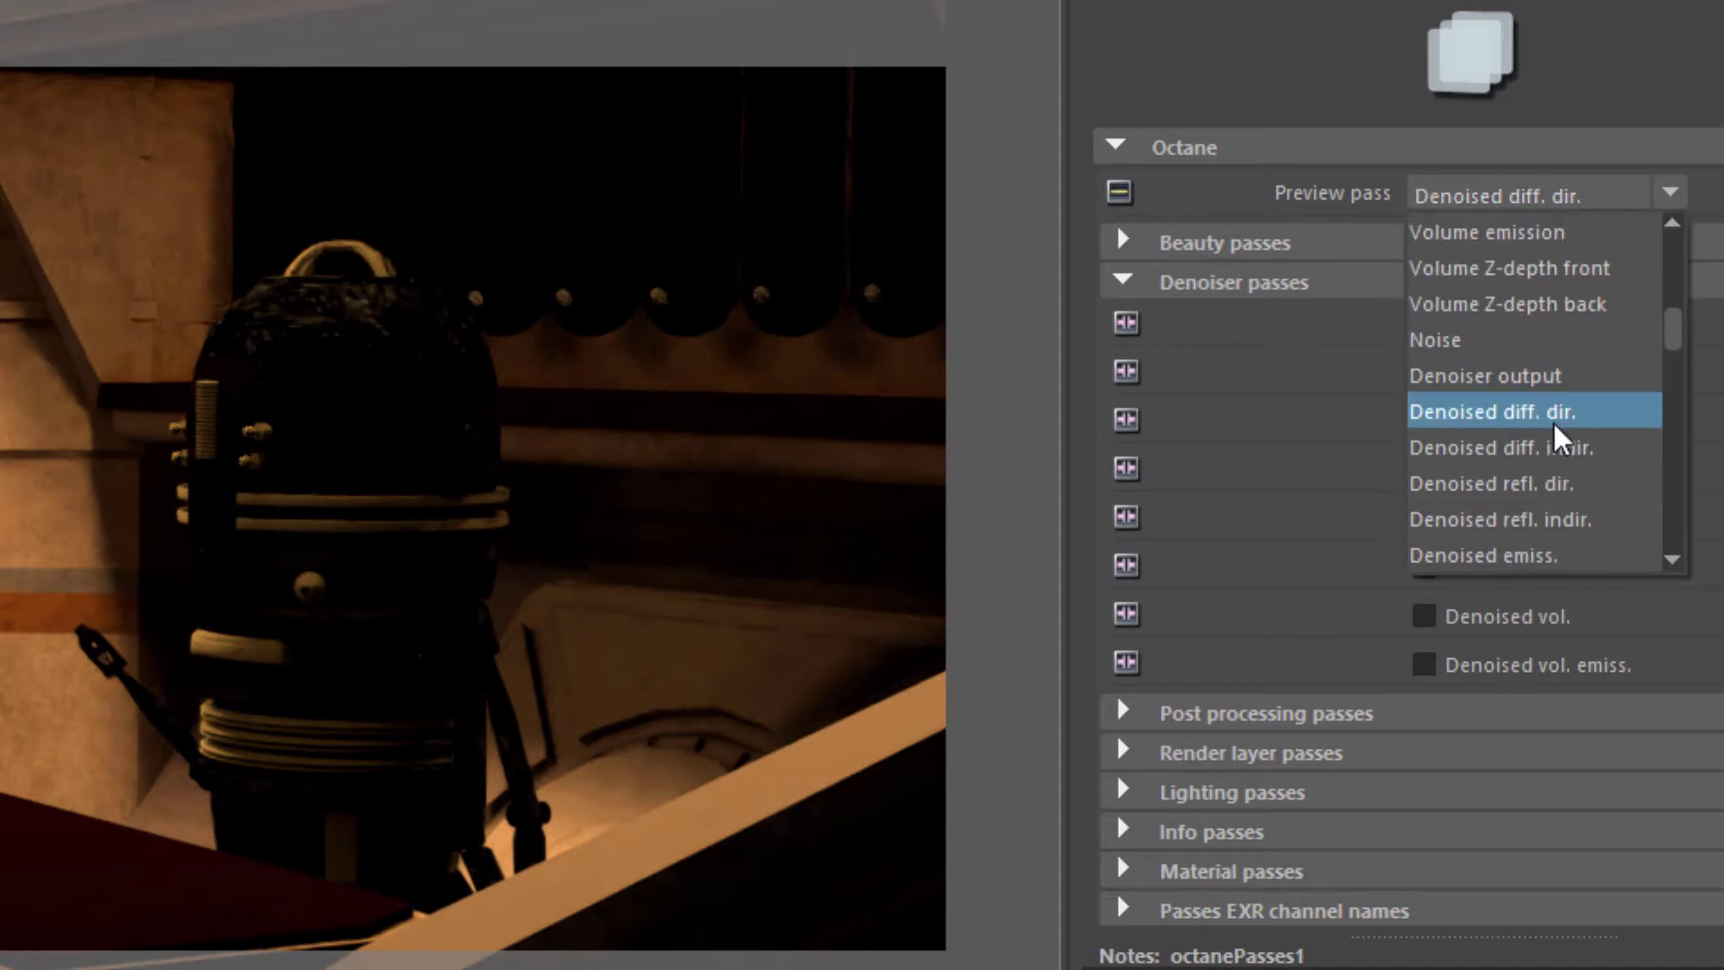
{"action": "left_click", "coordinate": [1559, 448]}
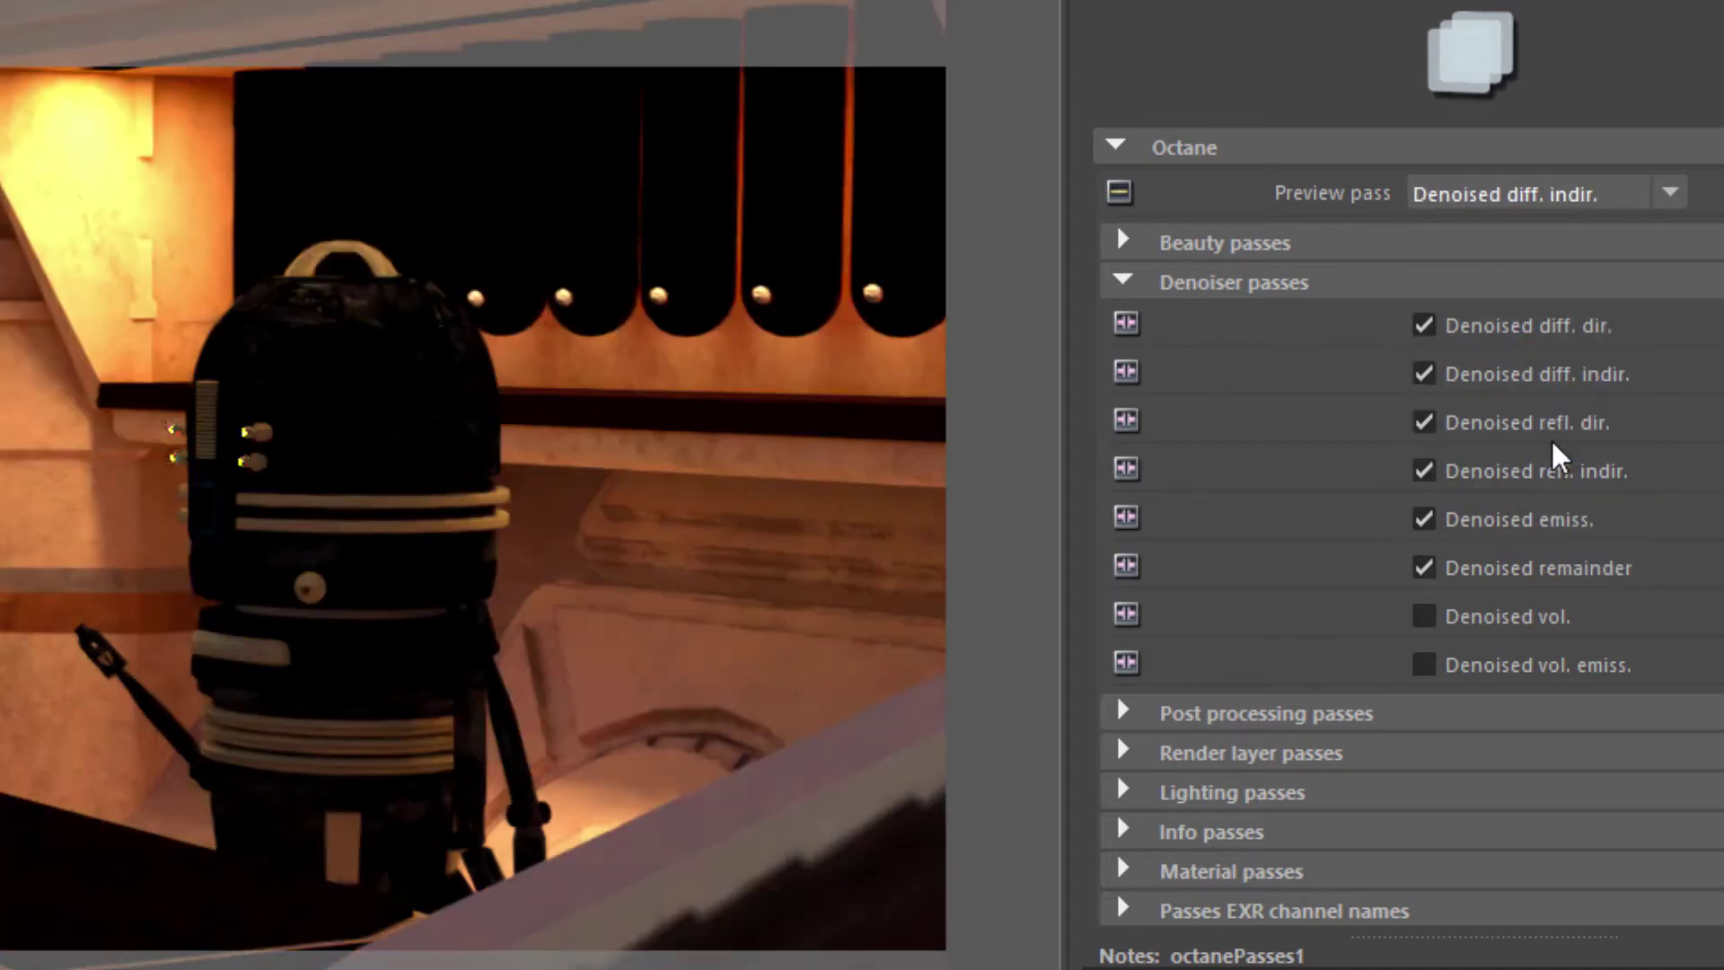
{"action": "left_click", "coordinate": [1524, 196]}
{"action": "left_click", "coordinate": [1534, 484]}
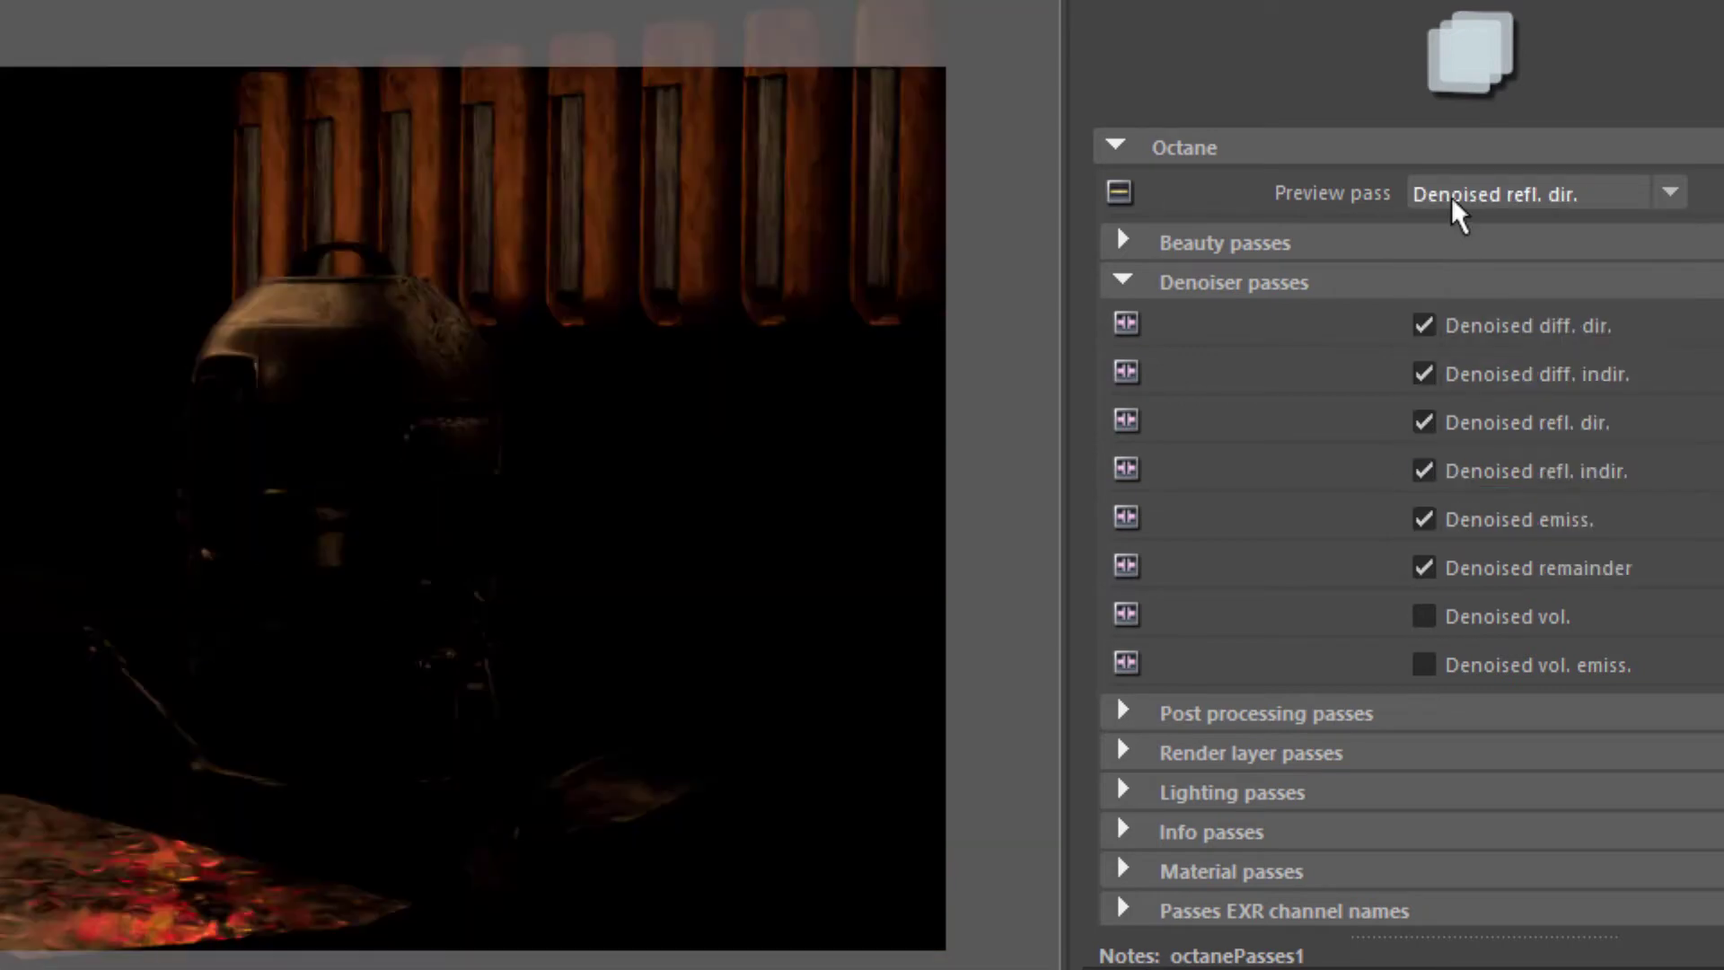
{"action": "left_click", "coordinate": [1500, 198]}
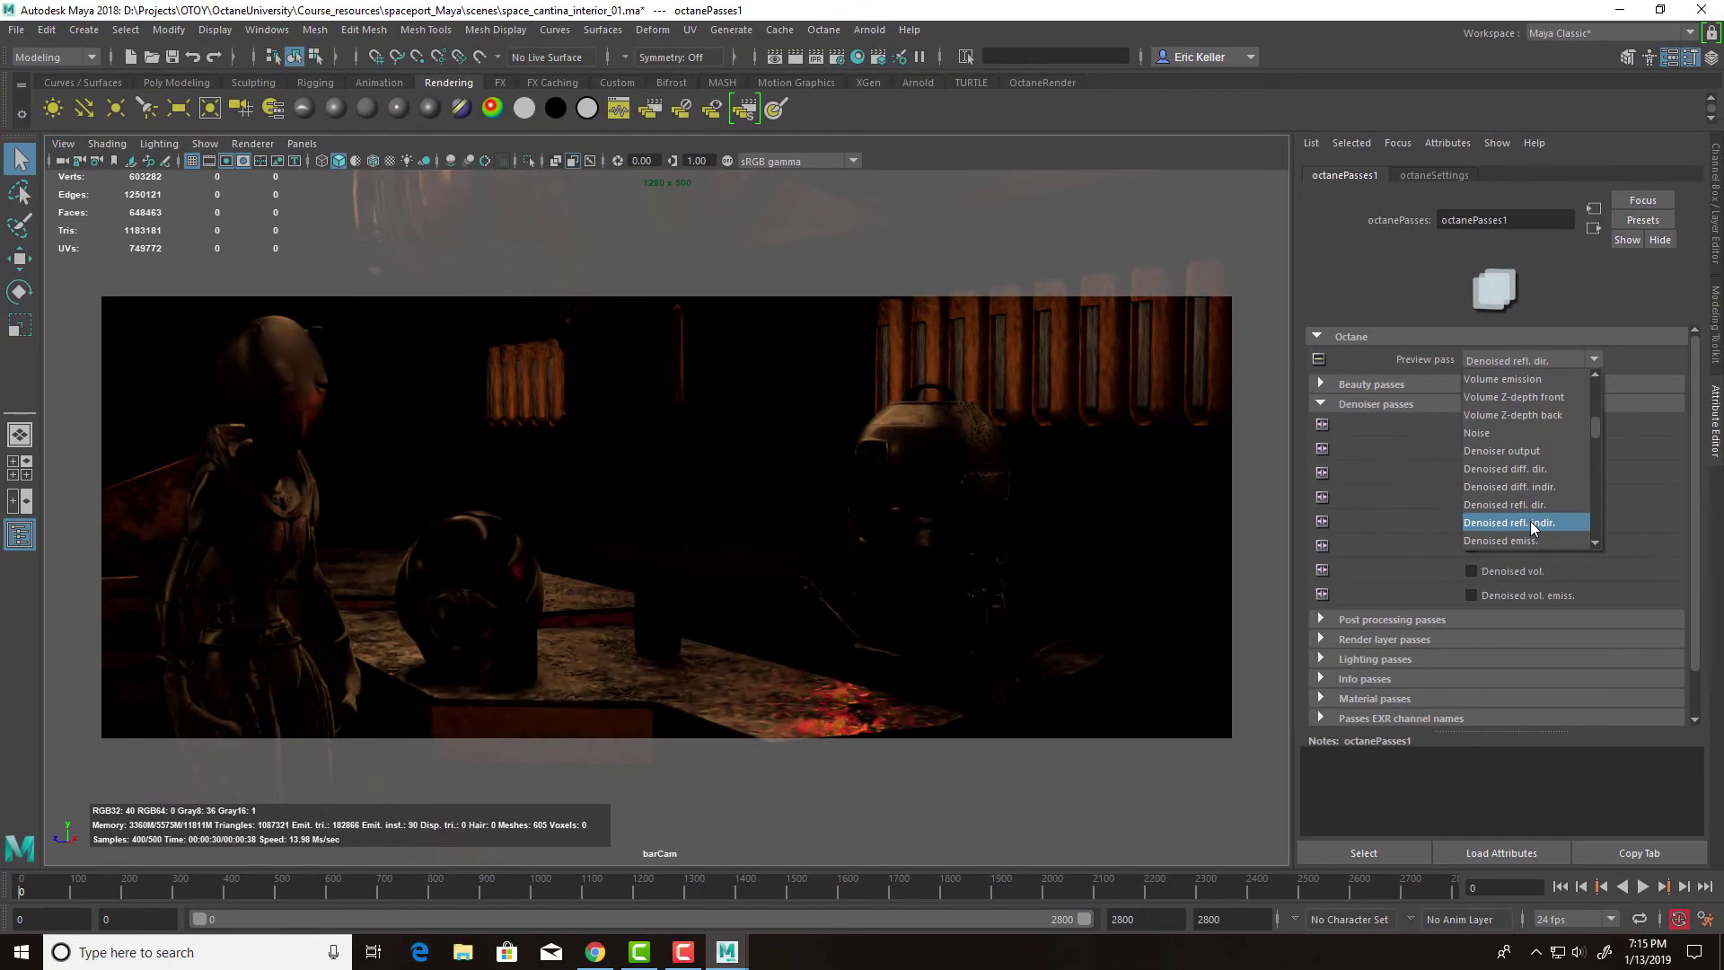
{"action": "left_click", "coordinate": [1502, 520]}
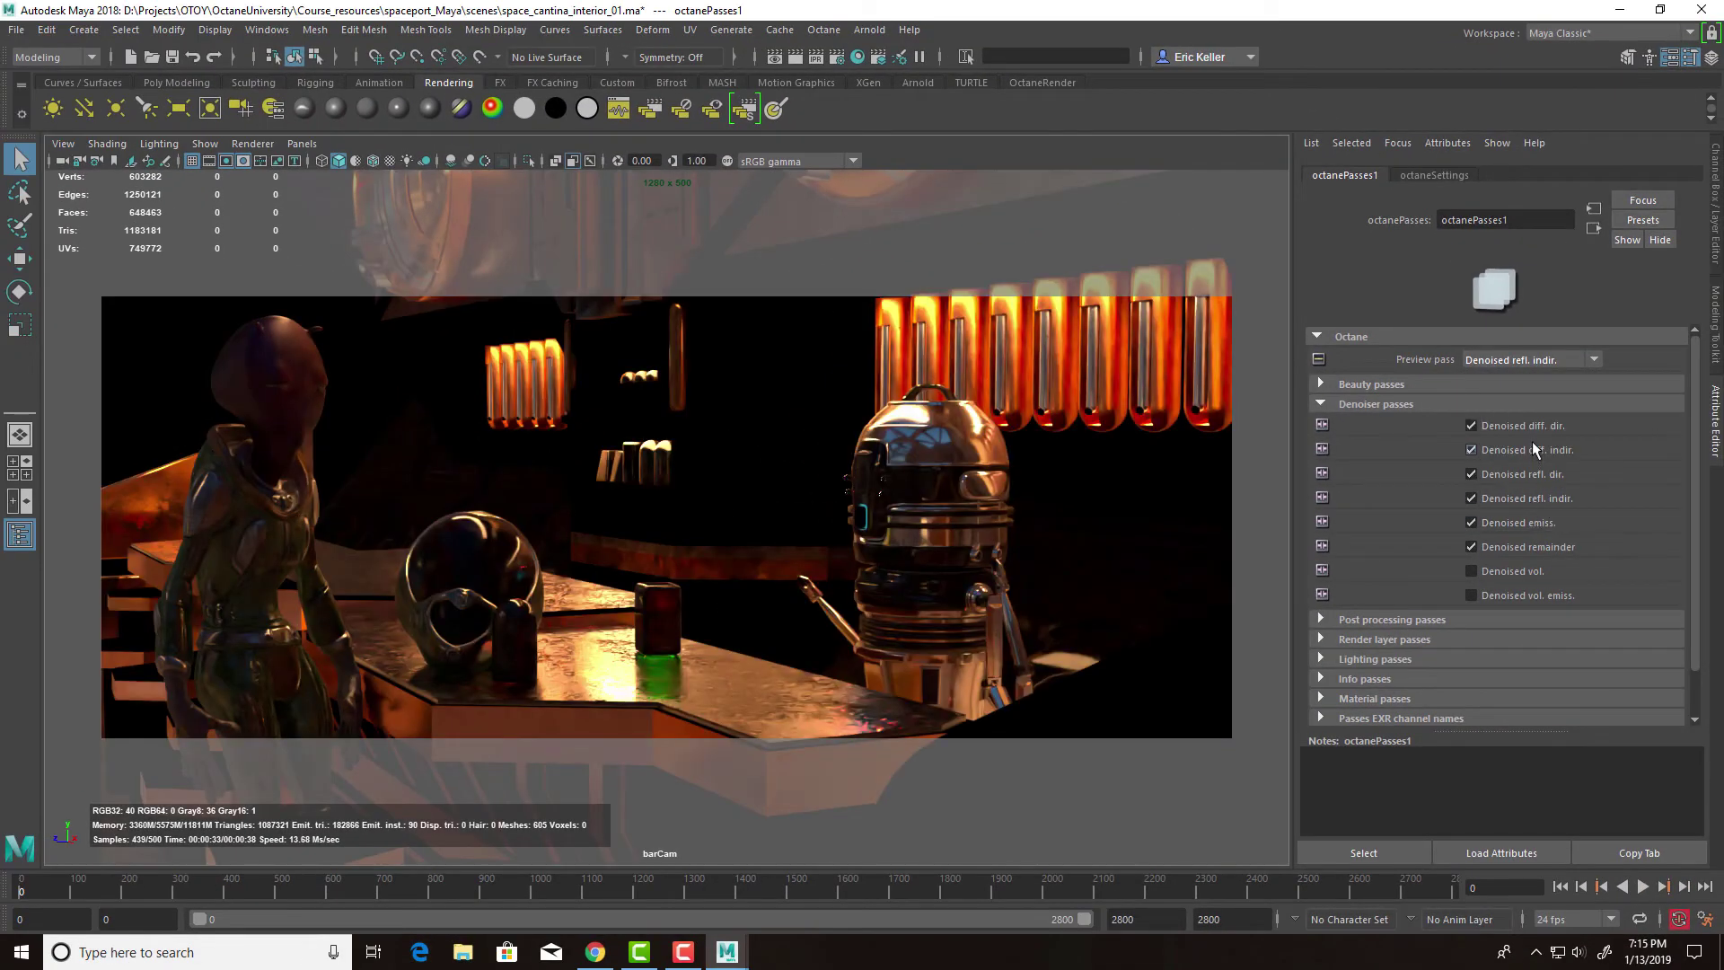
{"action": "left_click", "coordinate": [1548, 364]}
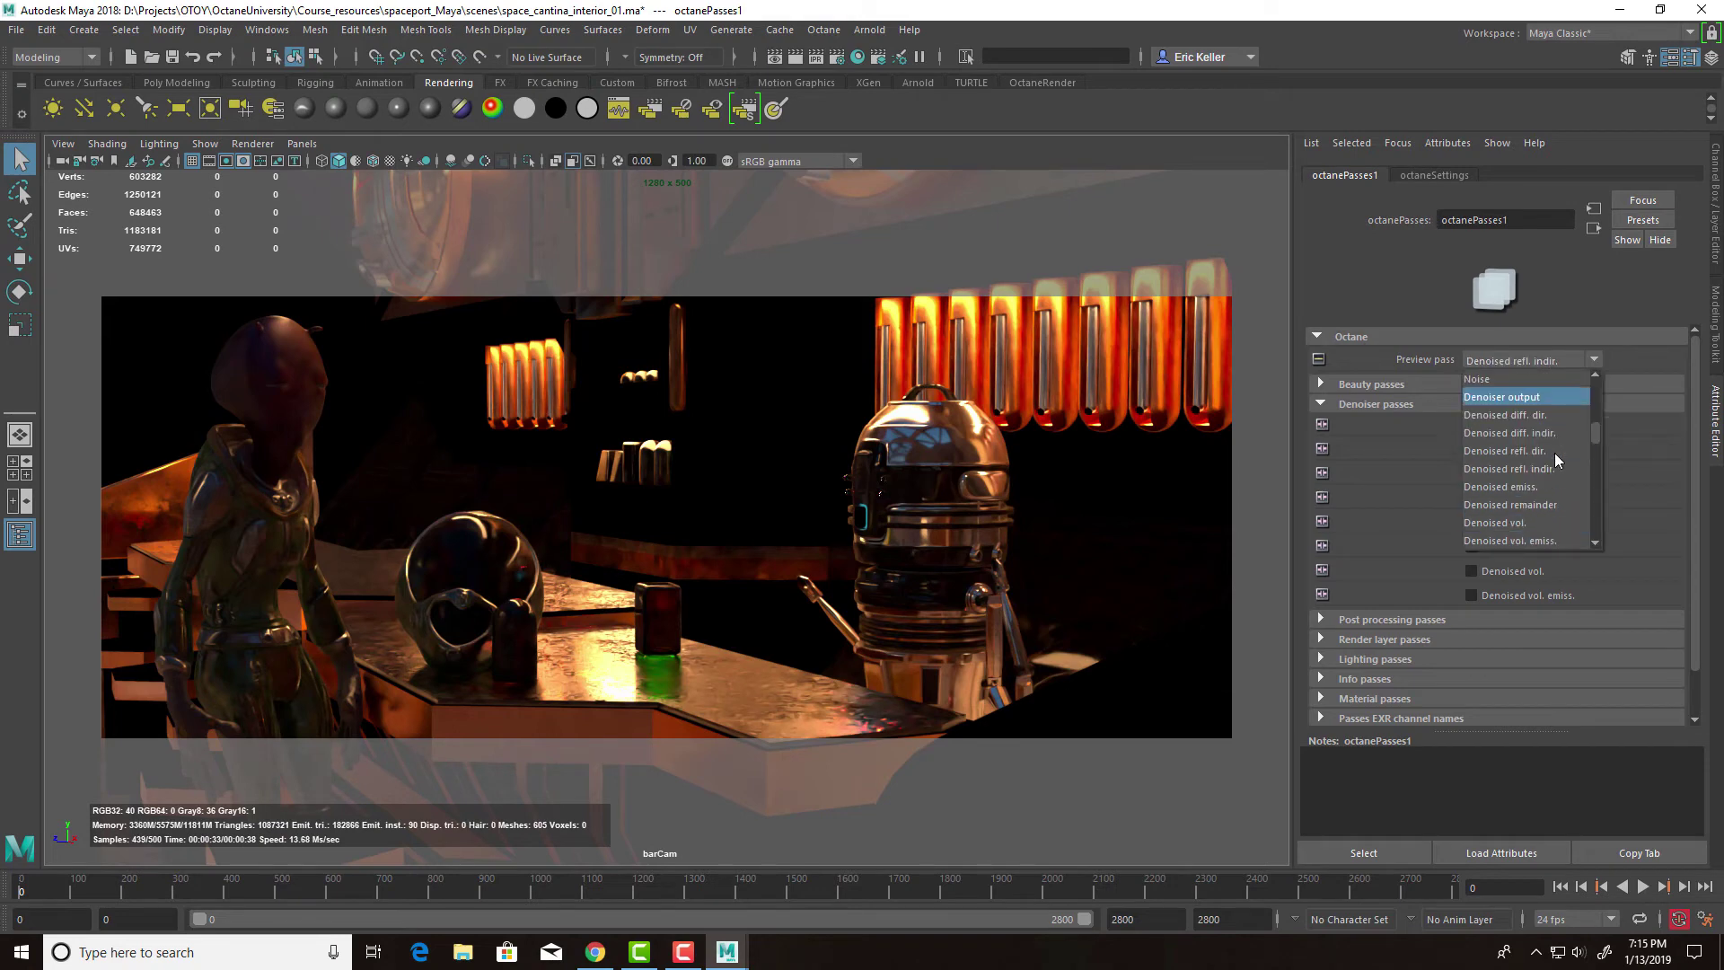
{"action": "left_click", "coordinate": [1555, 497]}
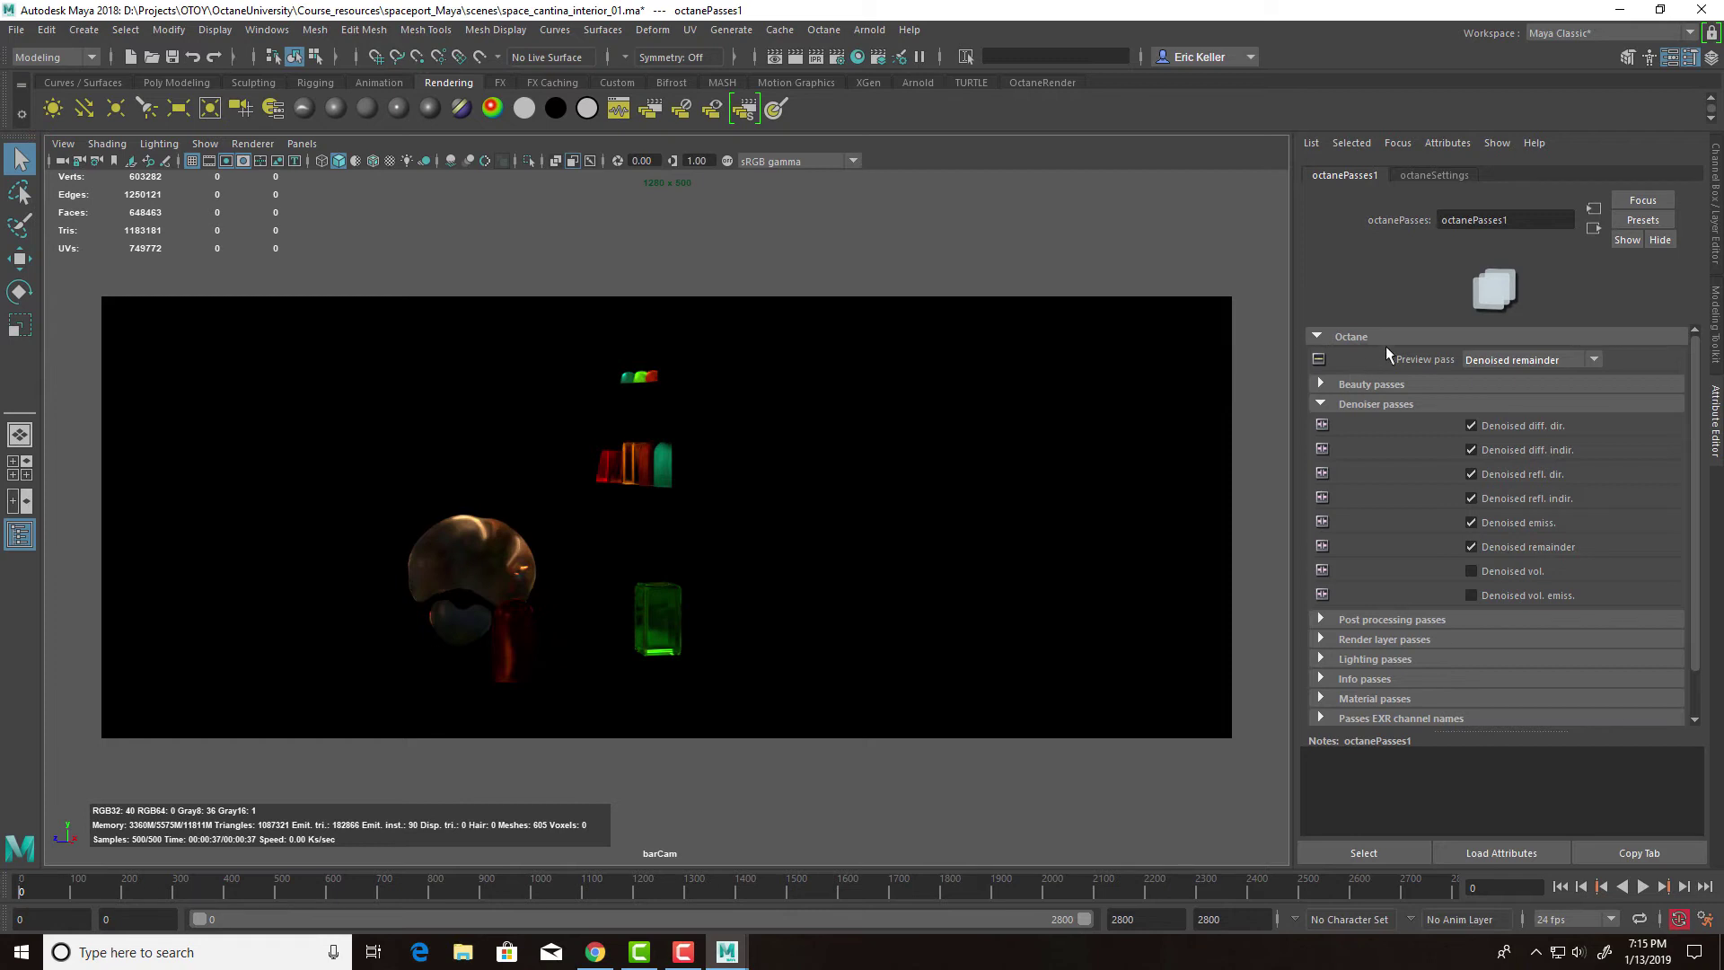
{"action": "left_click", "coordinate": [1516, 359]}
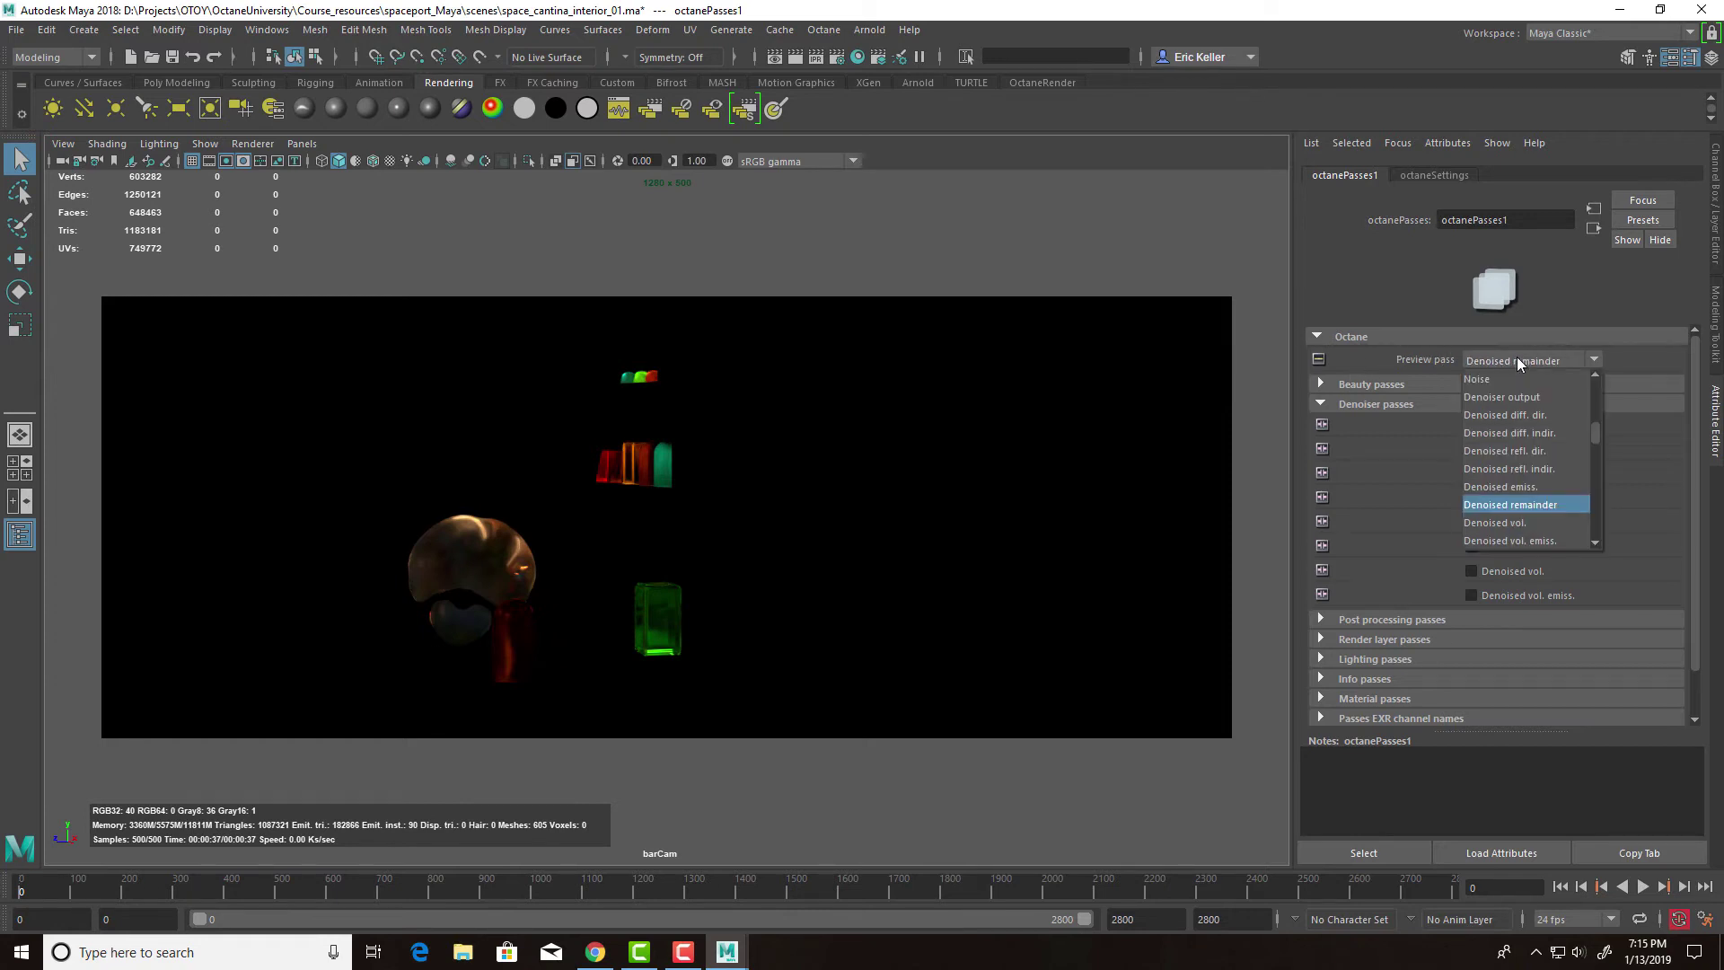
{"action": "left_click", "coordinate": [1526, 360]}
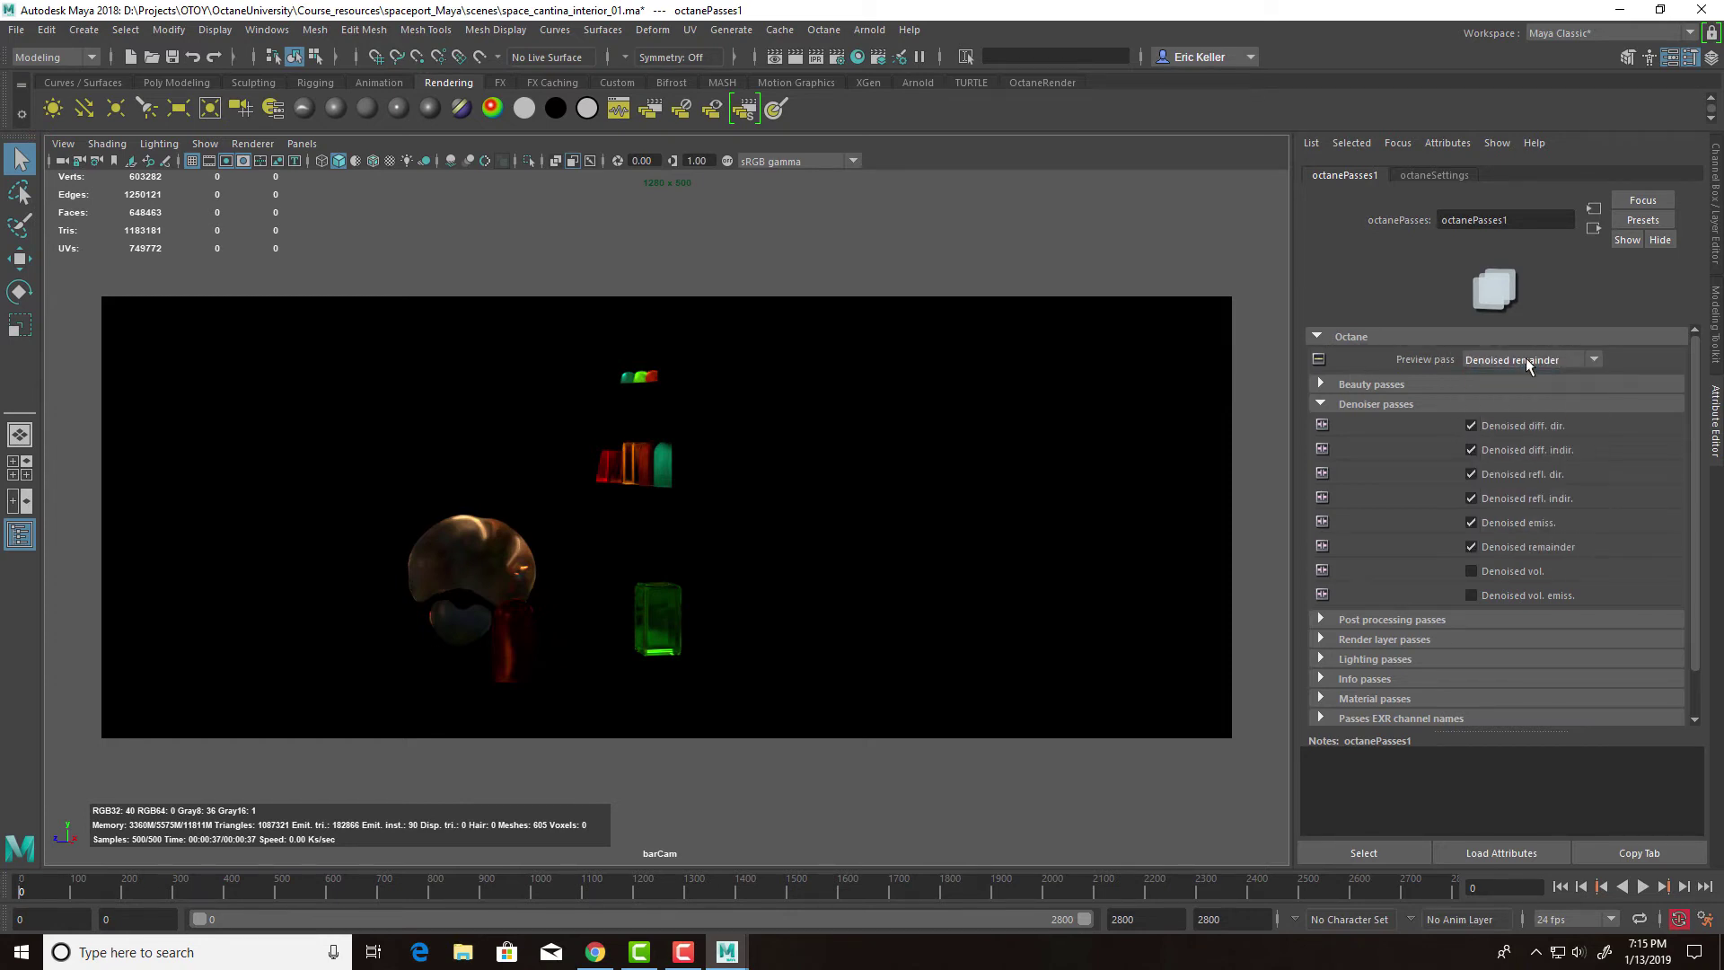
{"action": "left_click", "coordinate": [1527, 359]}
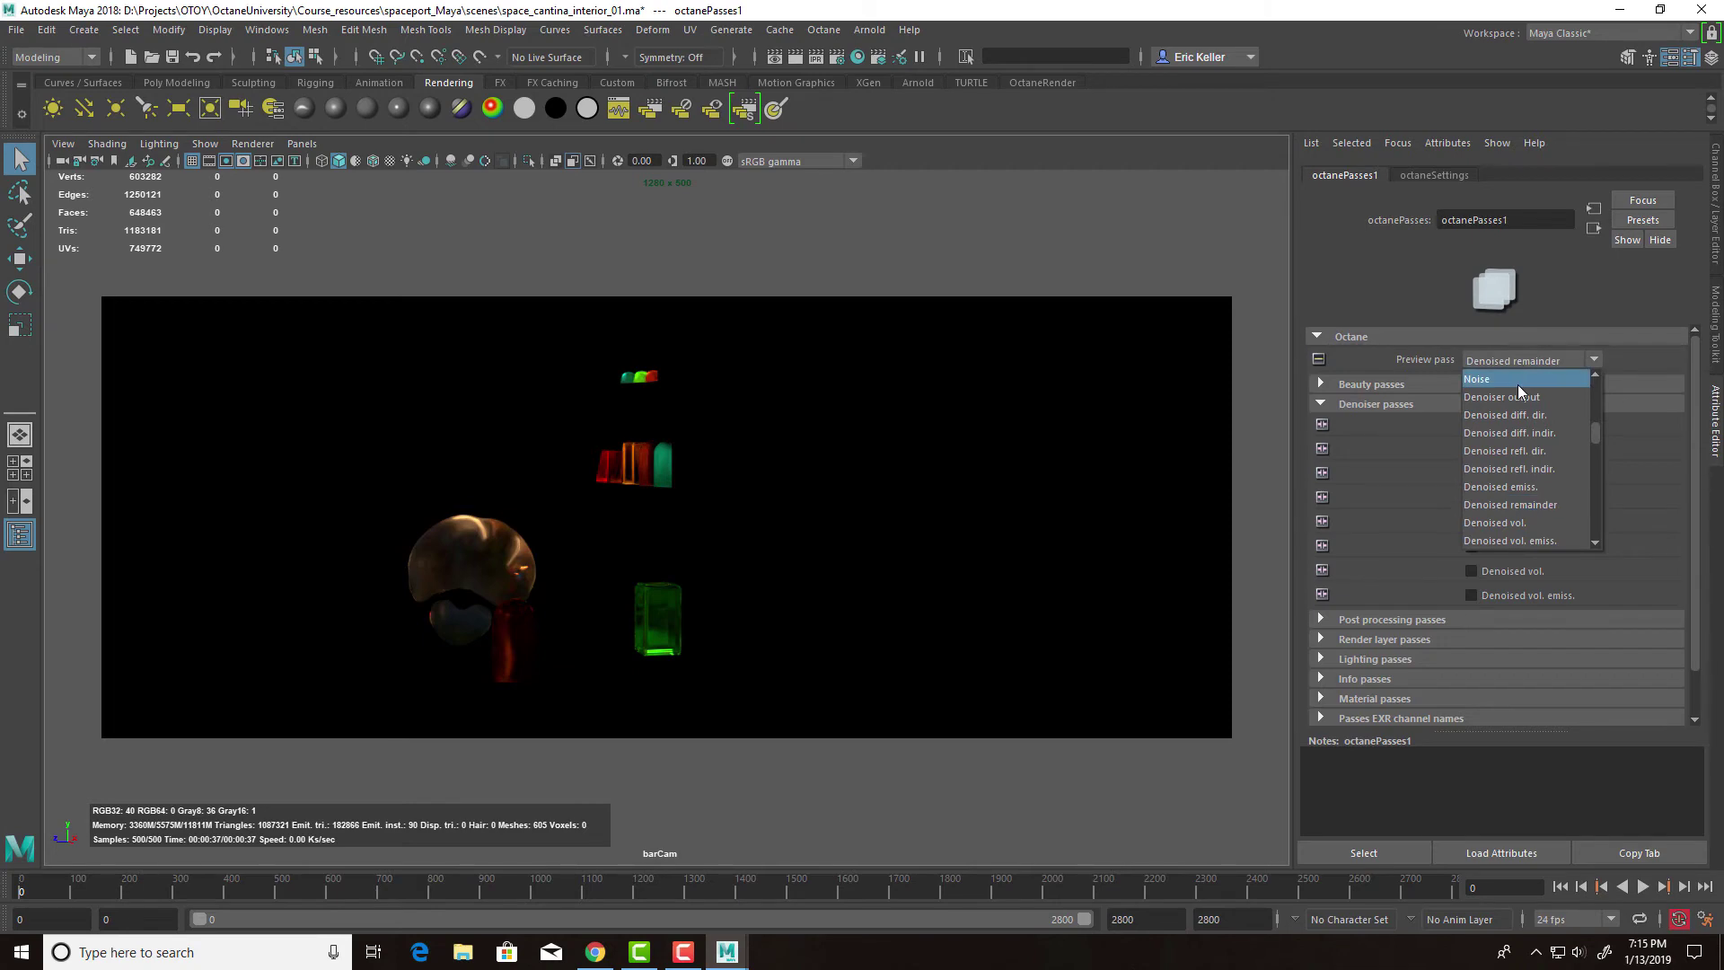
{"action": "left_click", "coordinate": [1517, 395]}
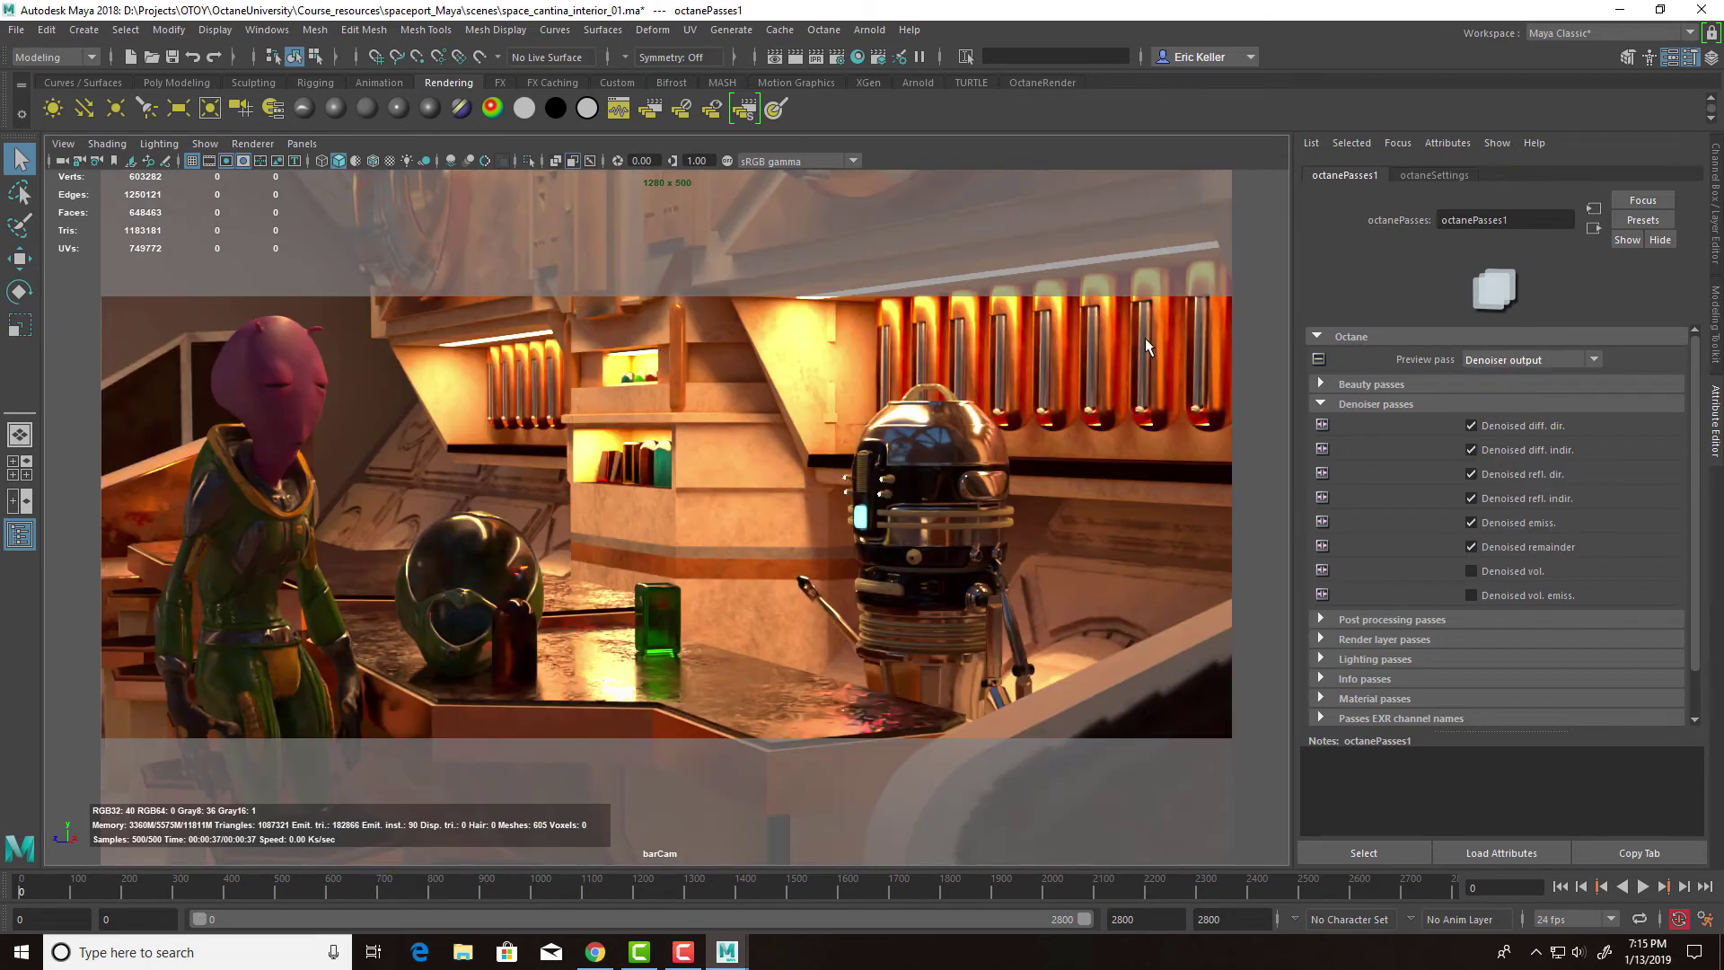